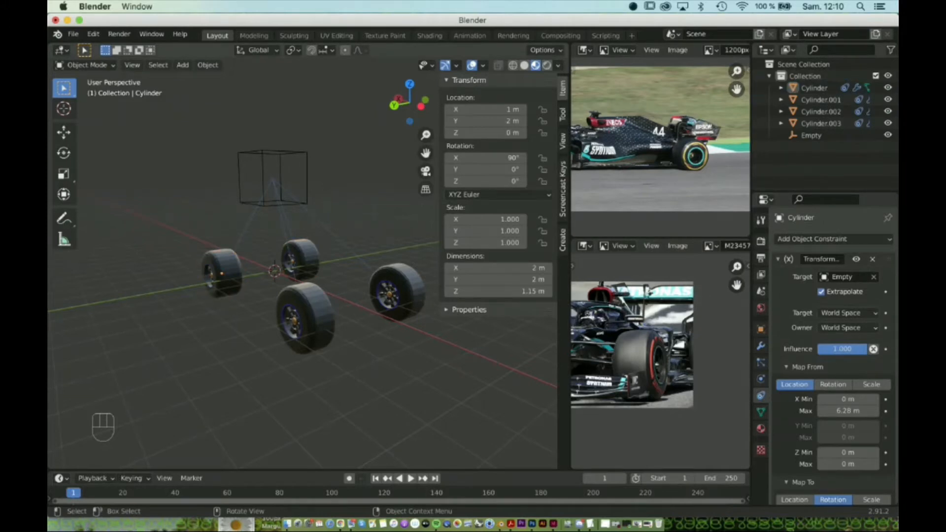
Select the wheel at X 1 m, Y 2 m and check its modifiers and Transformation constraint settings.
click(221, 274)
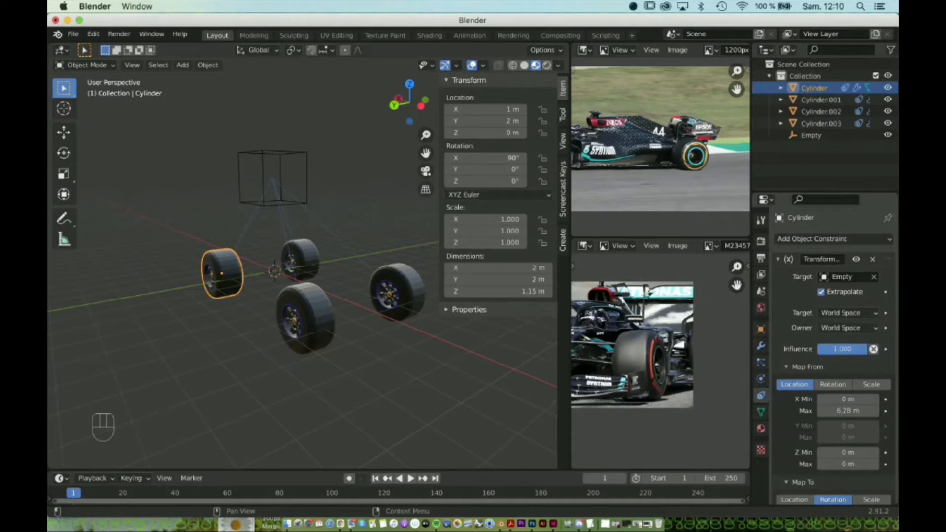
click(760, 345)
click(761, 395)
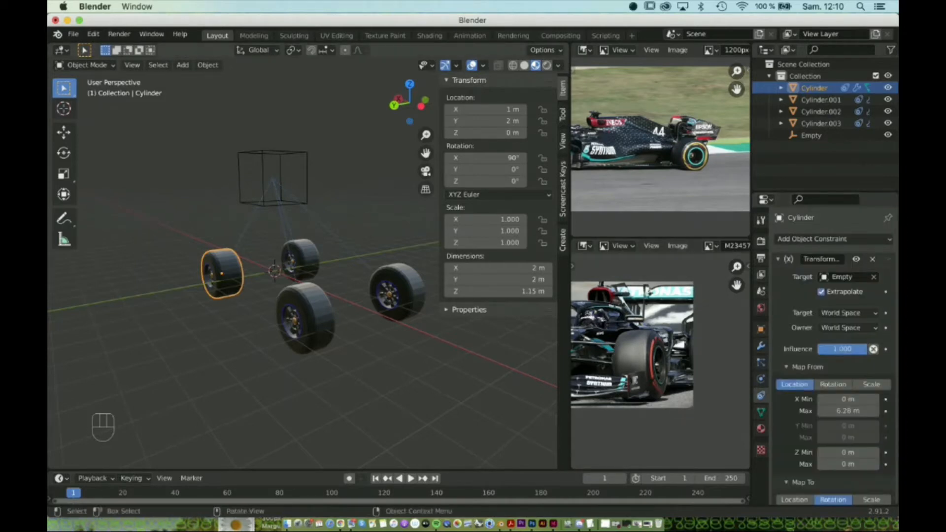
Try moving the Empty along the X axis to test the wheels' rotation, and cancel the move.
middle_drag(305, 295, 241, 291)
click(261, 177)
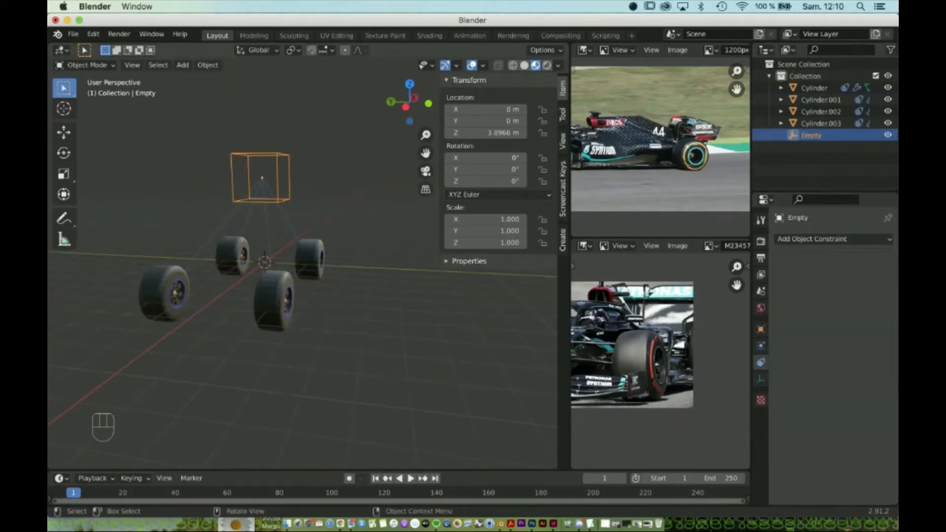
middle_drag(261, 178, 159, 185)
key(g)
key(x)
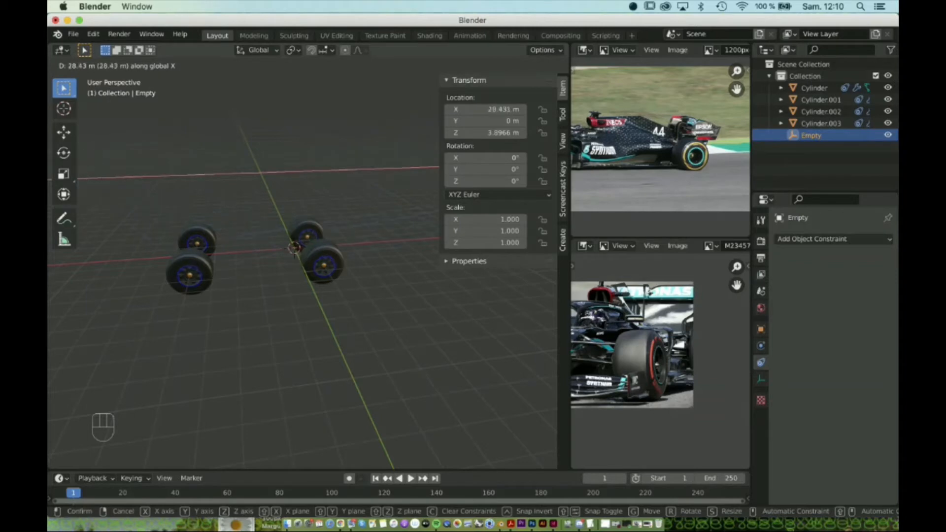
key(Escape)
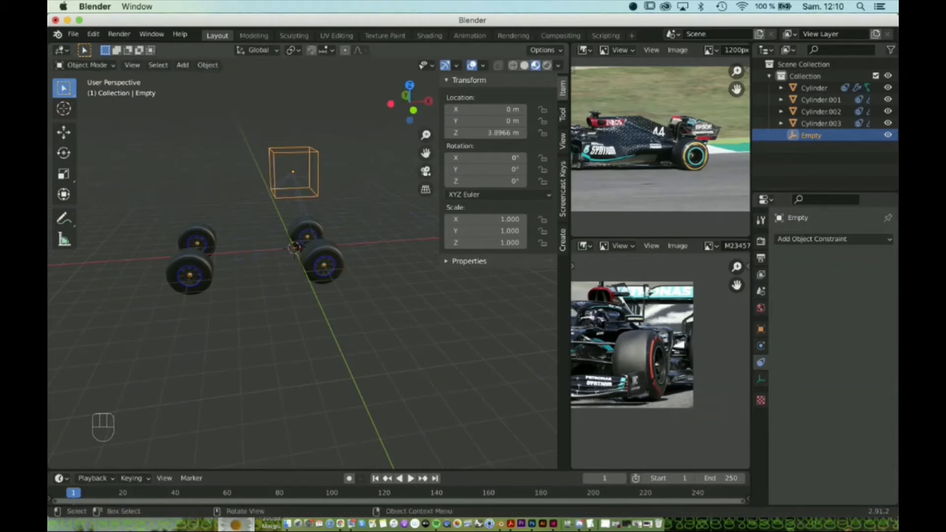
Select all four wheels with the Empty as active object and parent them to it using the Object type.
key(alt+a)
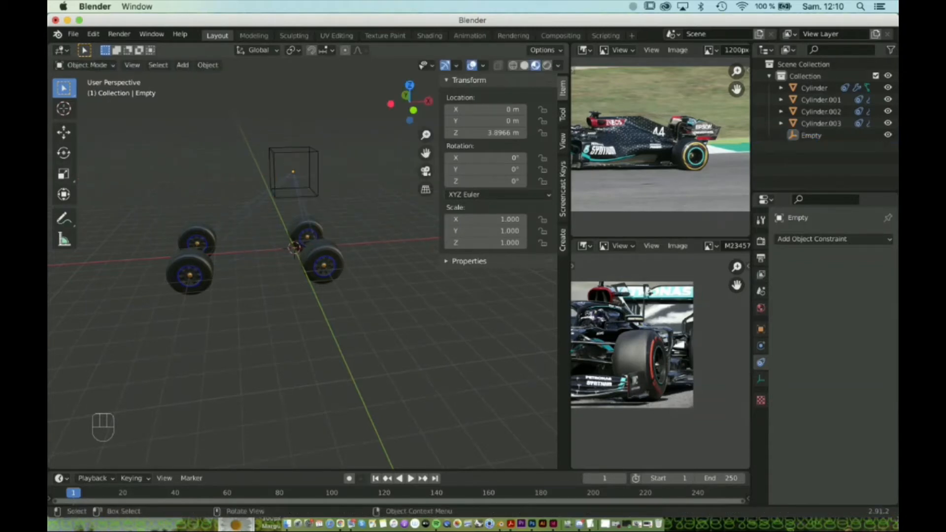
middle_drag(295, 296, 192, 268)
click(332, 174)
middle_drag(296, 296, 219, 308)
click(248, 287)
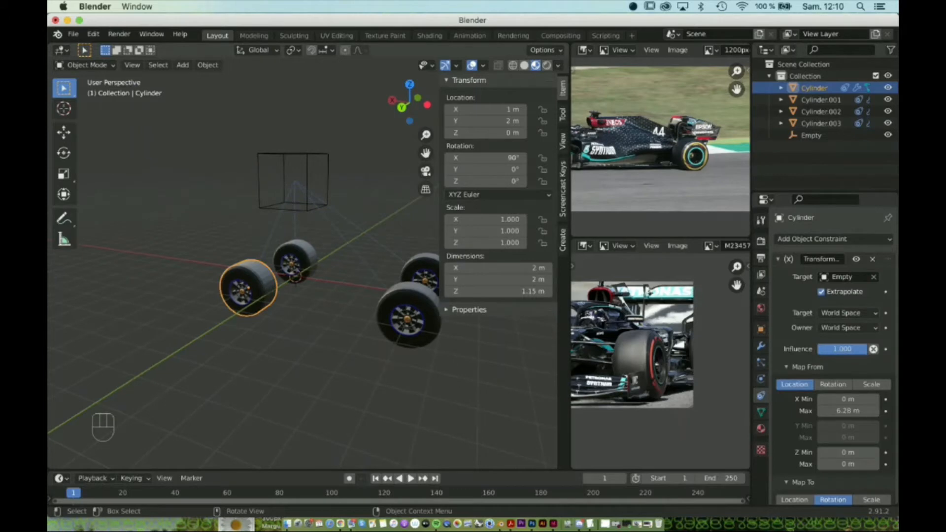
shift+click(294, 261)
shift+click(408, 316)
shift+click(424, 270)
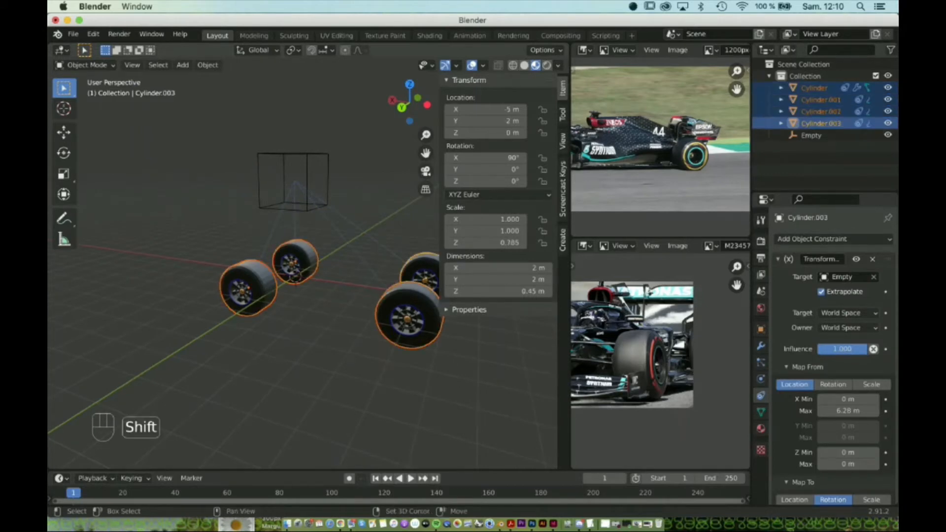
shift+click(307, 183)
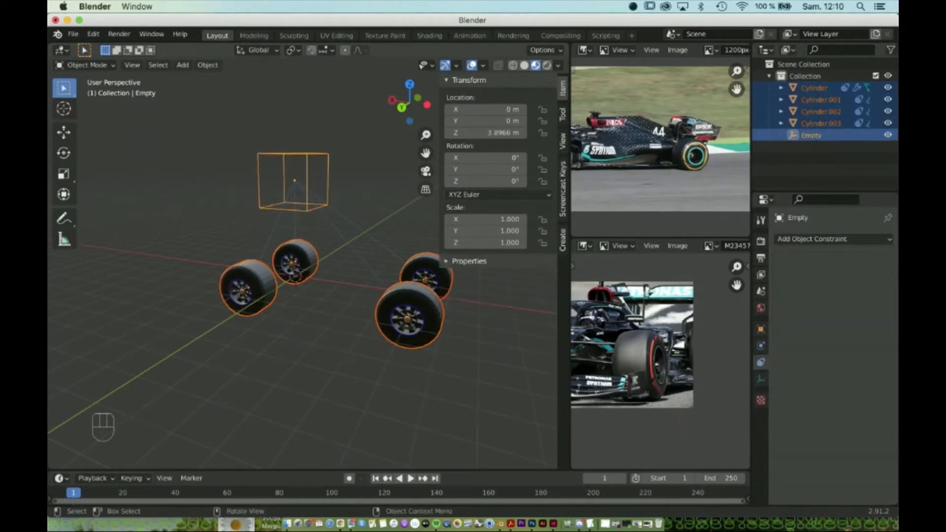
key(ctrl+p)
click(266, 154)
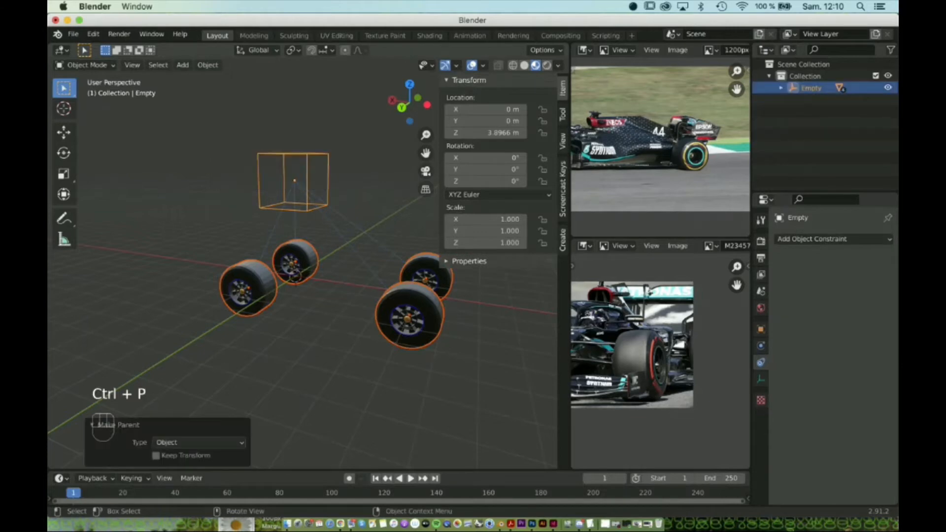
Try moving the Empty along the X axis with its parented wheels, cancel the move and clear the selection.
click(266, 153)
key(g)
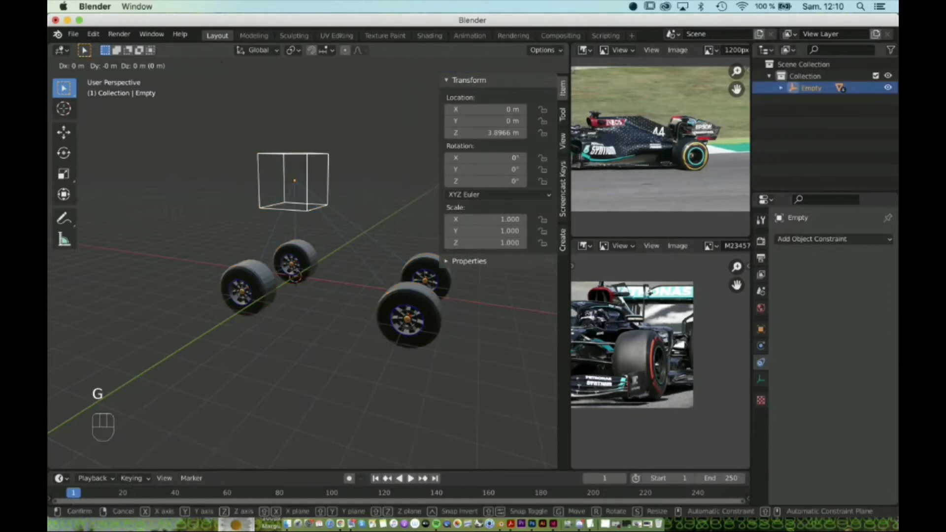
key(x)
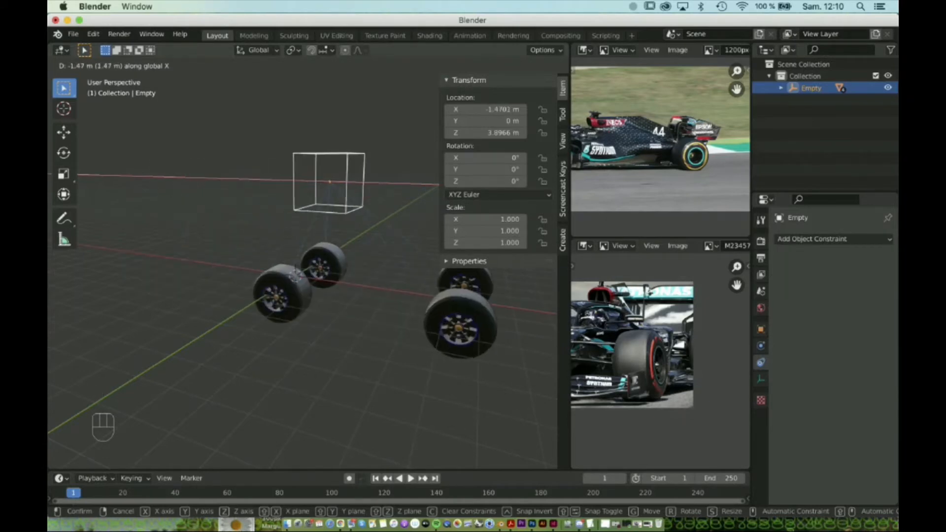
key(Escape)
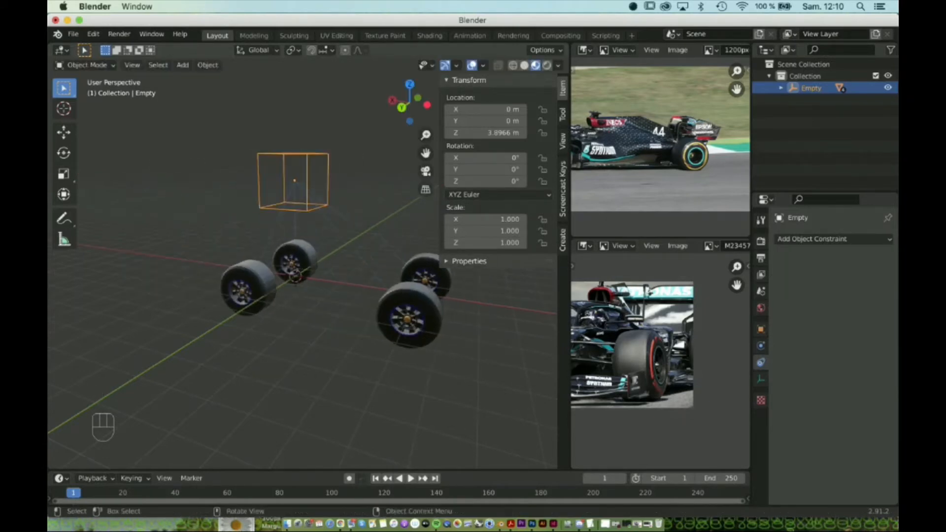
key(super+z)
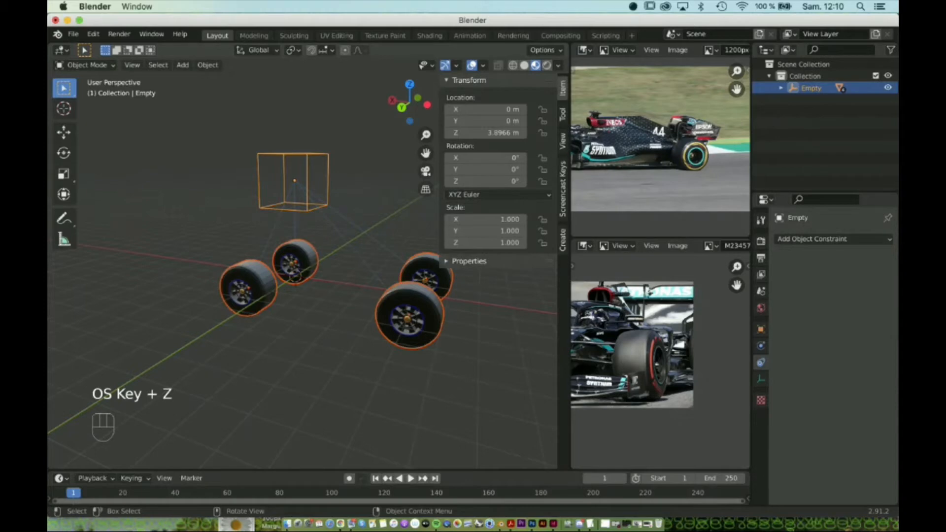
click(302, 345)
Test the wheel rig again by moving the Empty freely and along the X axis, cancel the move and deselect it.
middle_drag(302, 344, 344, 351)
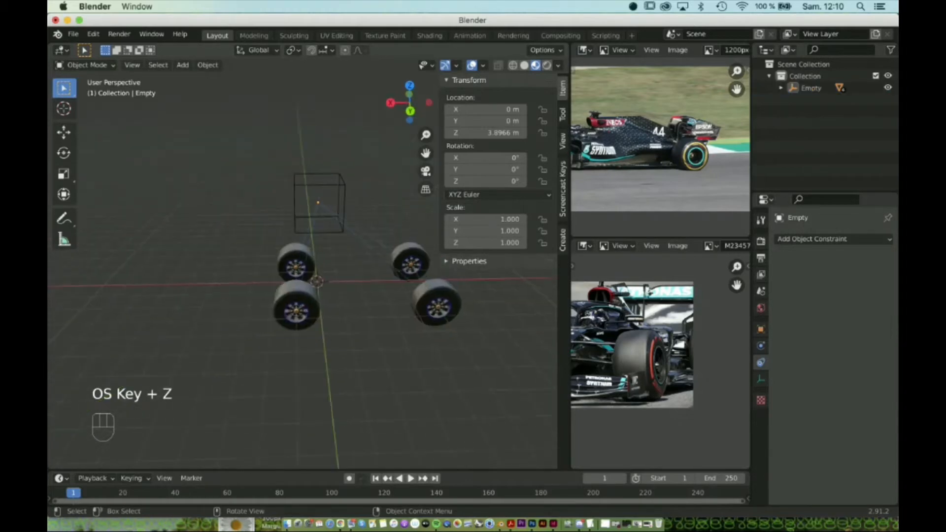
middle_drag(296, 306, 256, 290)
click(325, 305)
scroll(325, 306, down, 2)
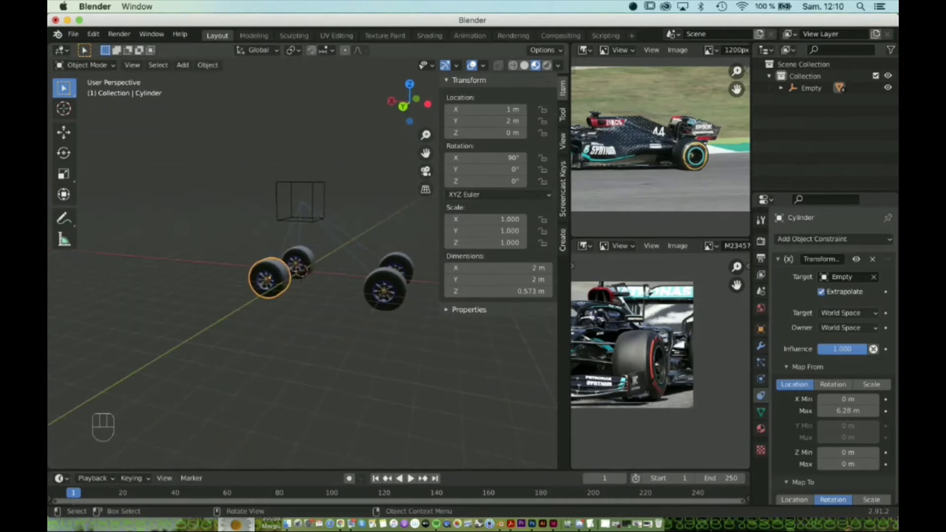
click(300, 221)
key(g)
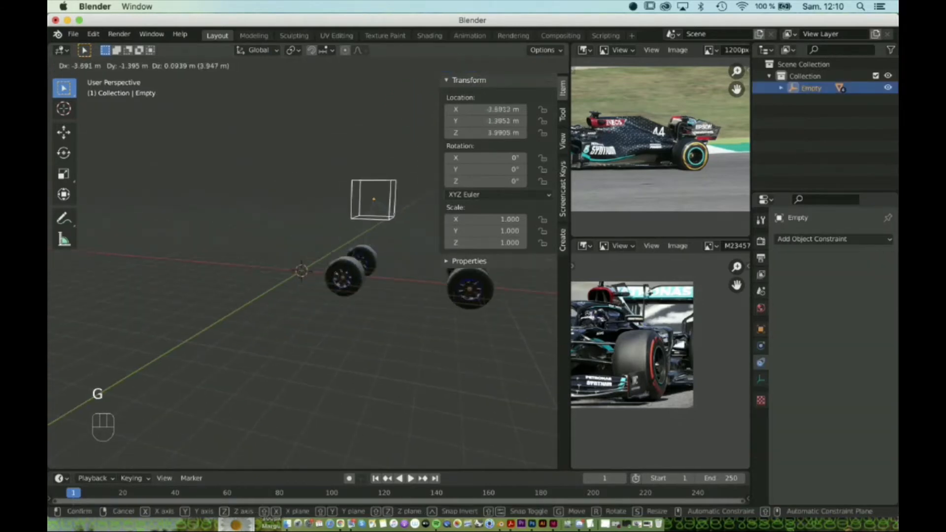
key(x)
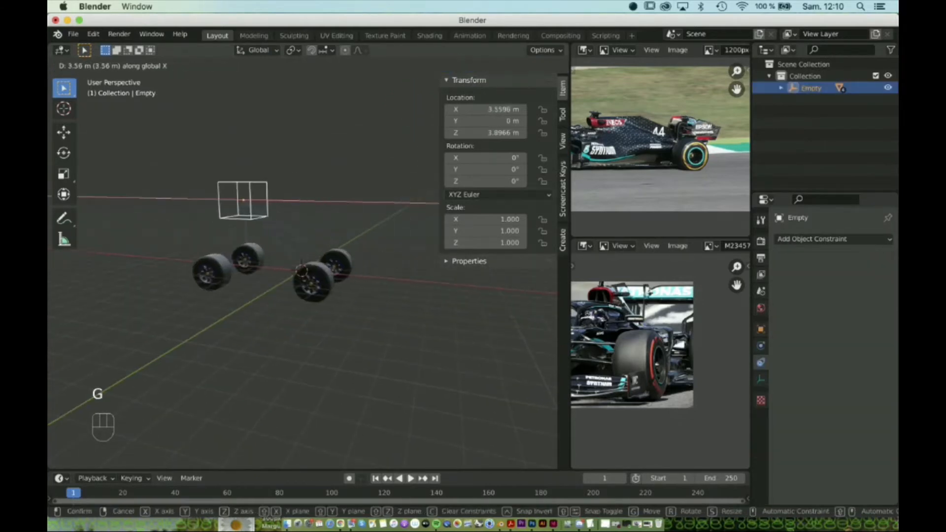
key(Escape)
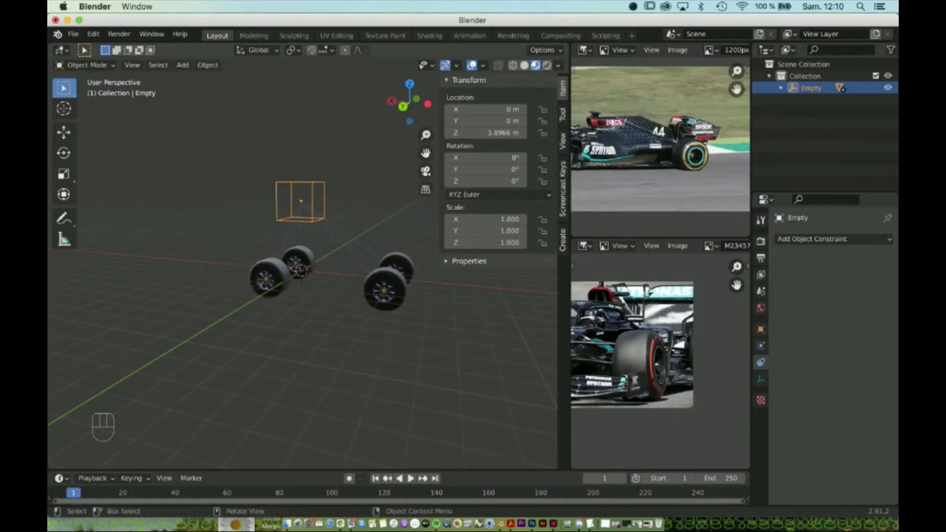
click(335, 217)
Add a 2 m cube mesh at the world origin between the wheels.
scroll(302, 263, down, 2)
scroll(303, 263, down, 9)
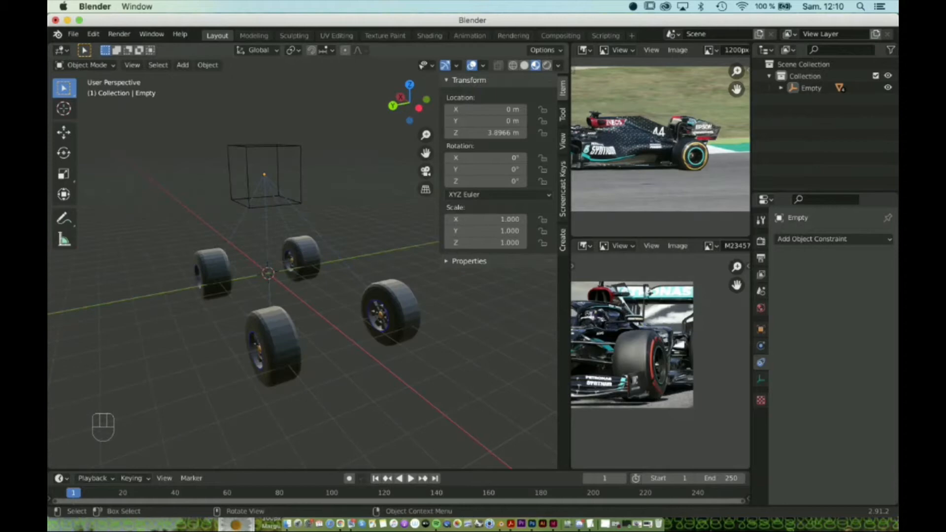
middle_drag(295, 272, 276, 277)
key(shift+a)
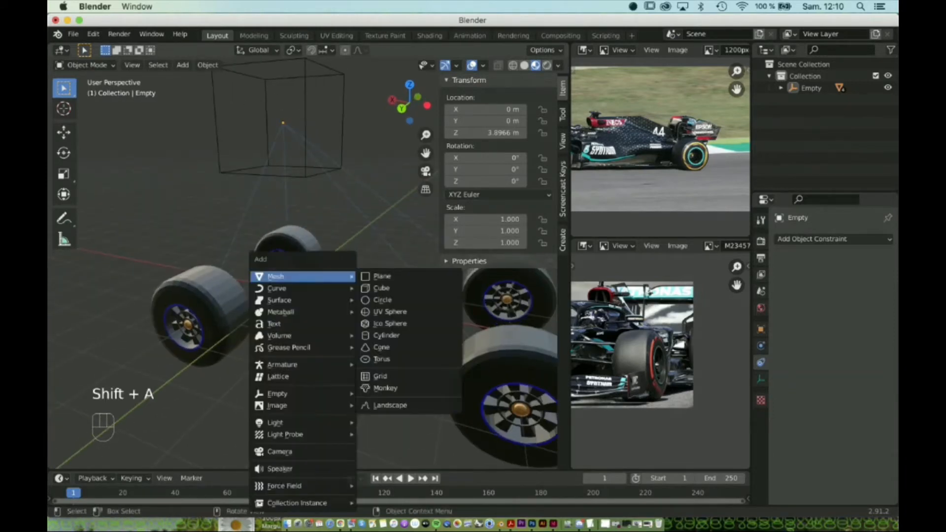
click(381, 288)
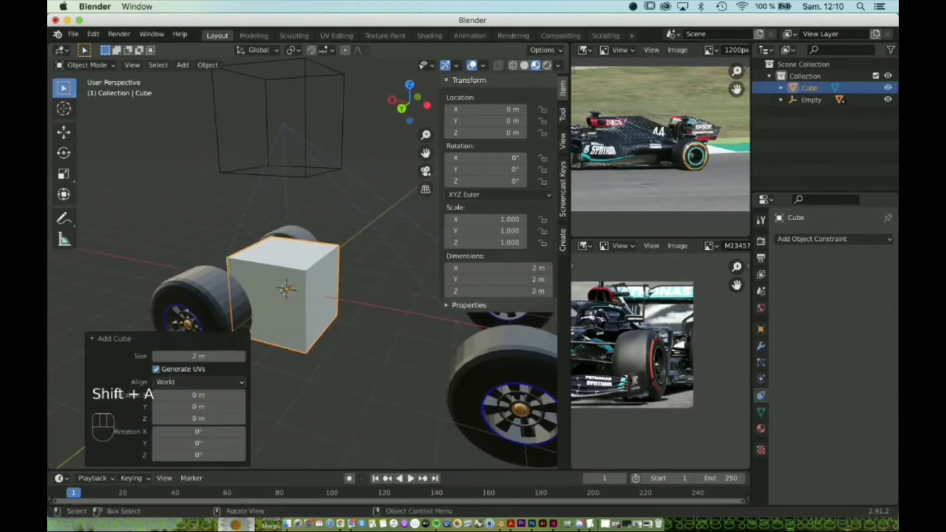
In Edit Mode with vertex selection, split the cube lengthwise using a single centred loop cut.
middle_drag(382, 287, 310, 291)
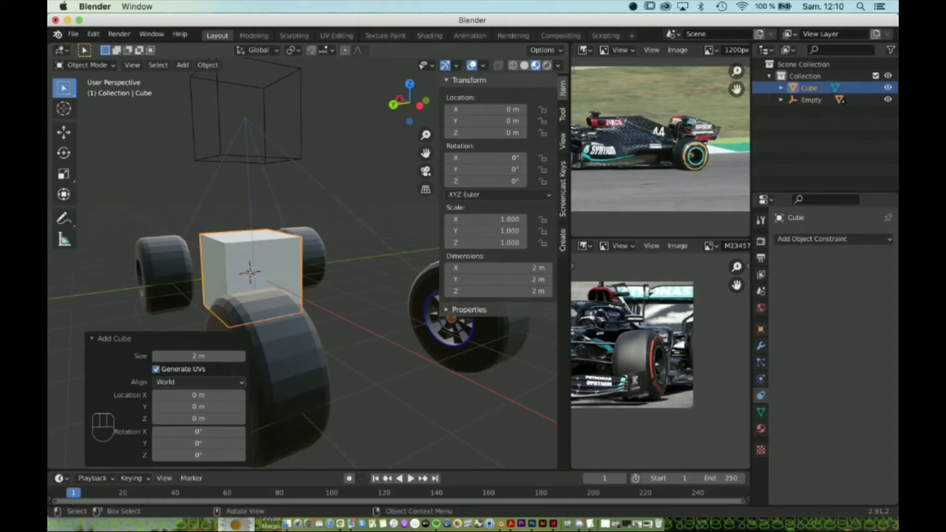
mouse_move(310, 291)
middle_down()
mouse_move(363, 280)
mouse_move(298, 291)
middle_up()
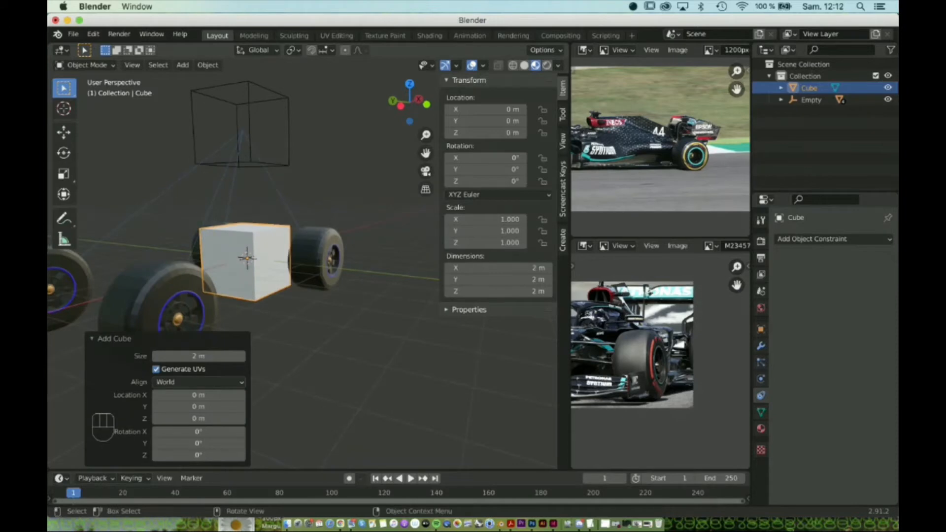
key(Tab)
middle_drag(298, 290, 339, 284)
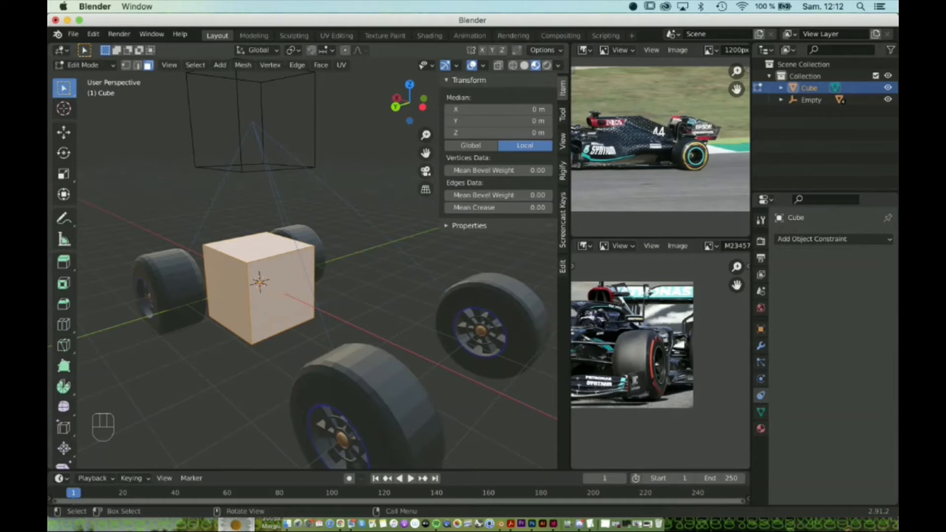
key(1)
middle_drag(276, 290, 374, 296)
middle_drag(315, 290, 374, 291)
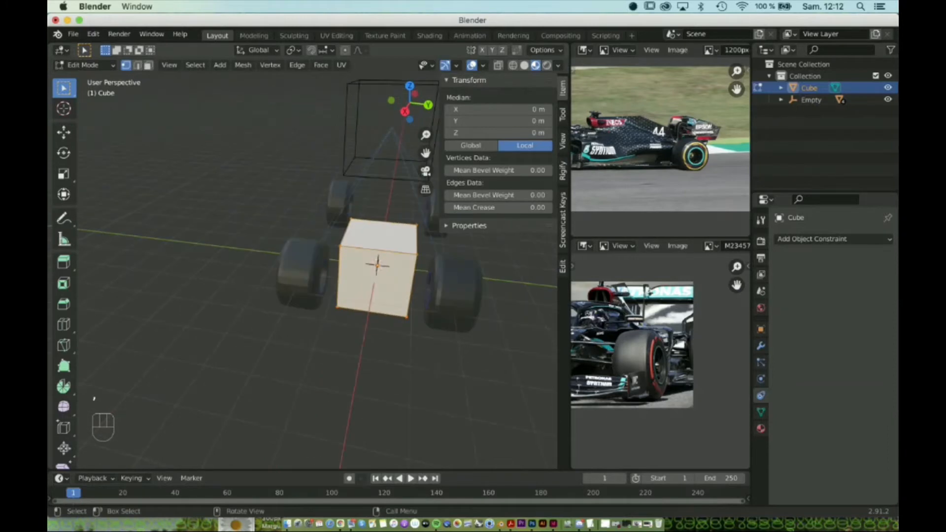
scroll(345, 266, down, 5)
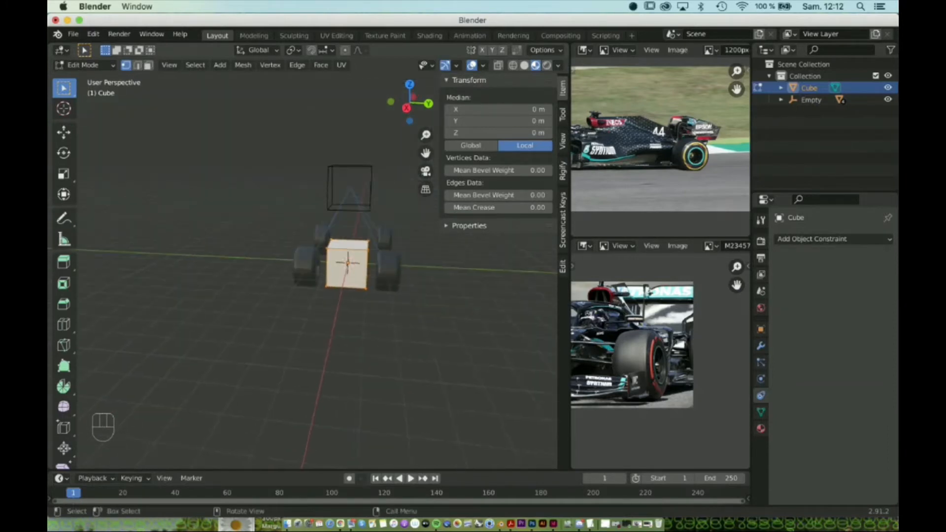
key(ctrl+r)
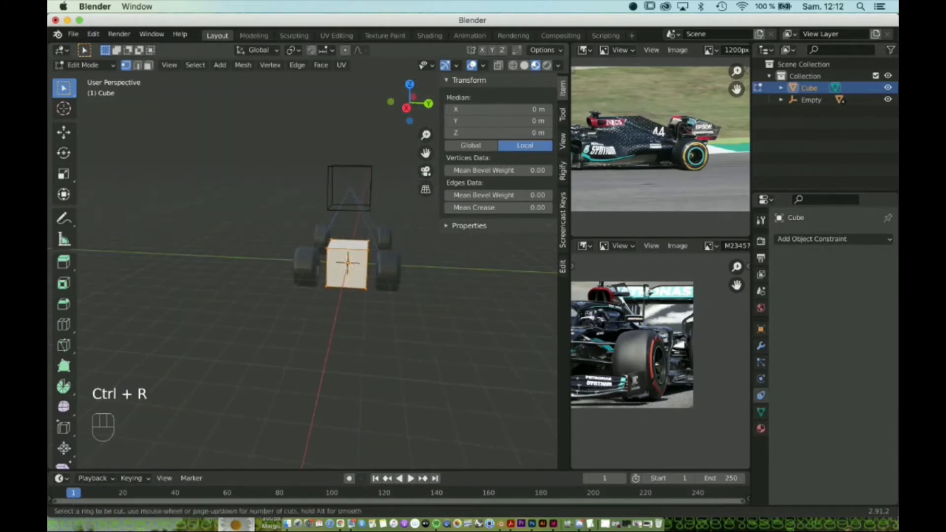
click(340, 256)
right_click(340, 256)
Turn on X-ray and delete the vertices on the cube's negative Y side, keeping the positive Y half.
middle_drag(339, 257, 379, 262)
scroll(379, 261, up, 2)
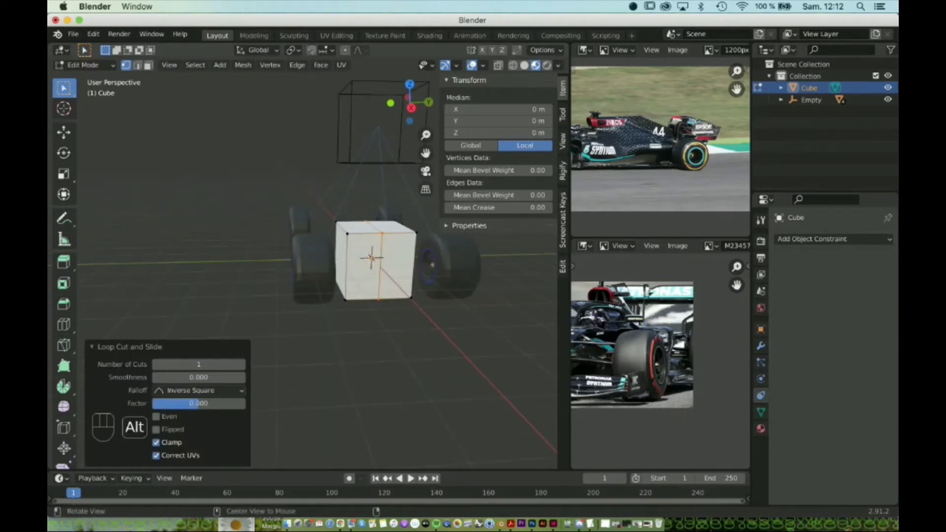
key(alt+z)
drag(328, 216, 357, 316)
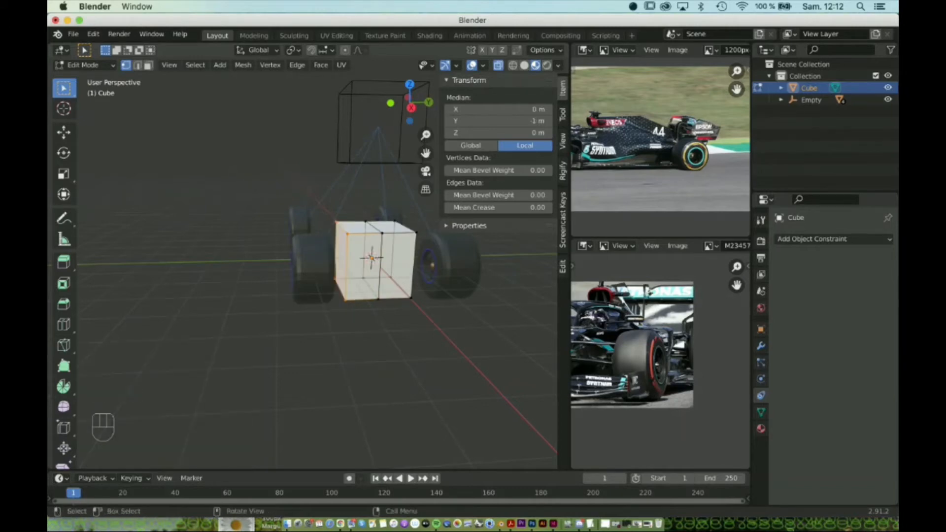
key(x)
click(365, 282)
mouse_move(365, 282)
middle_down()
mouse_move(347, 278)
mouse_move(358, 272)
middle_up()
Add a Mirror modifier to the half cube, mirroring only on the Y axis with Clipping enabled.
click(832, 239)
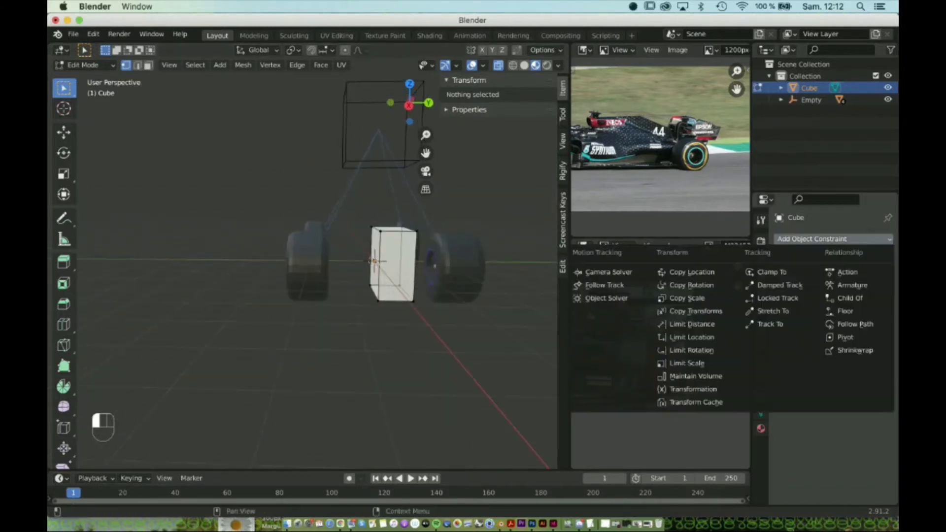
click(832, 239)
click(760, 345)
click(832, 239)
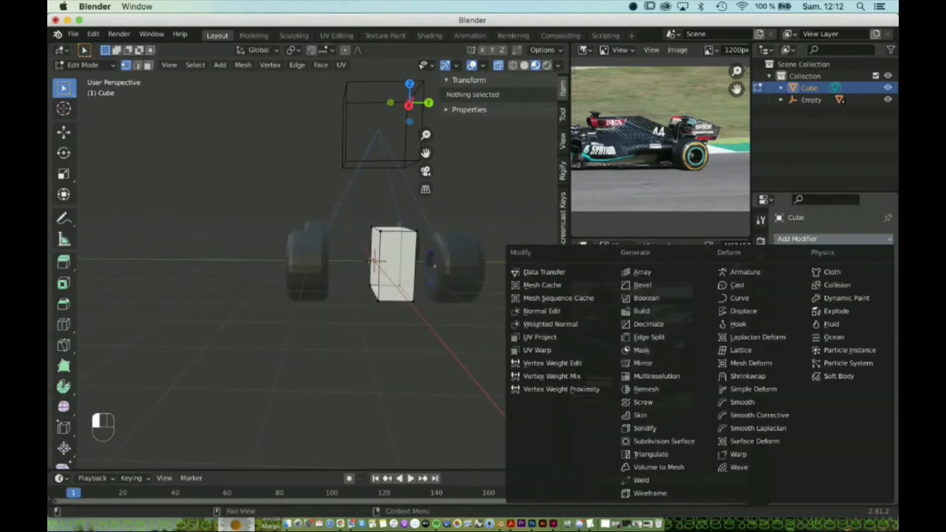
click(642, 363)
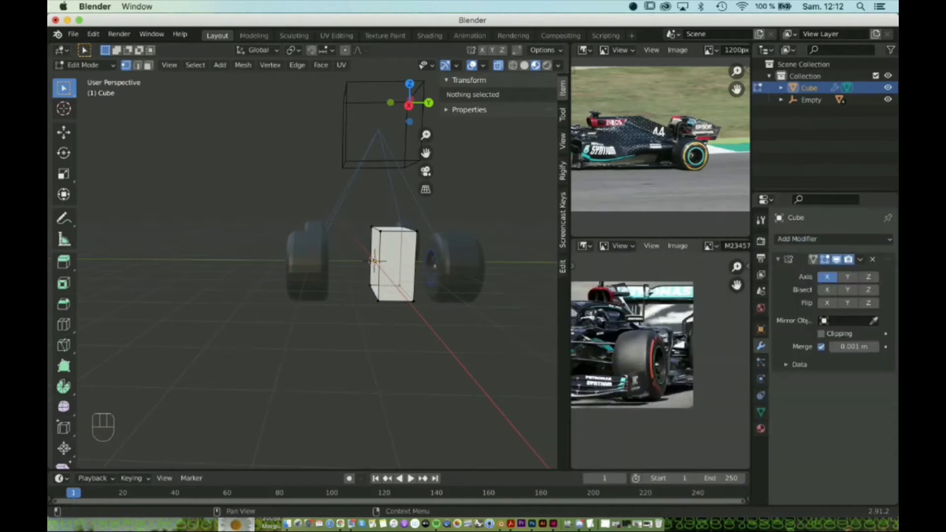
click(868, 276)
middle_drag(335, 261, 295, 280)
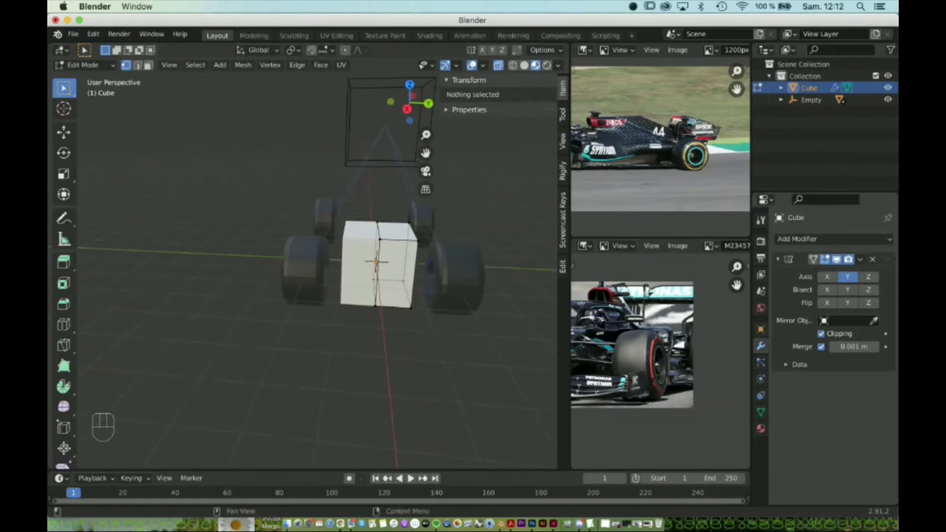
In face selection mode, select the end face on the half cube's negative X side, towards the front wheels.
middle_drag(374, 275, 323, 291)
key(3)
click(269, 291)
key(g)
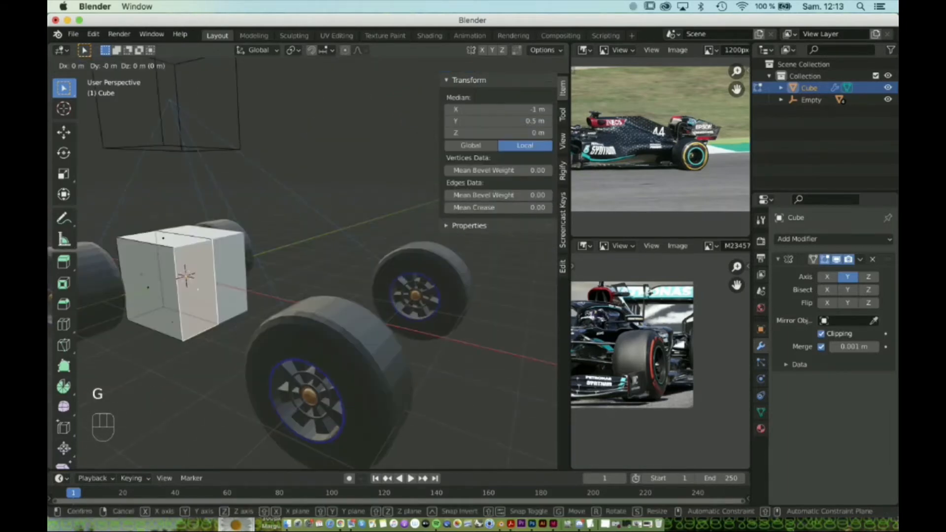
key(x)
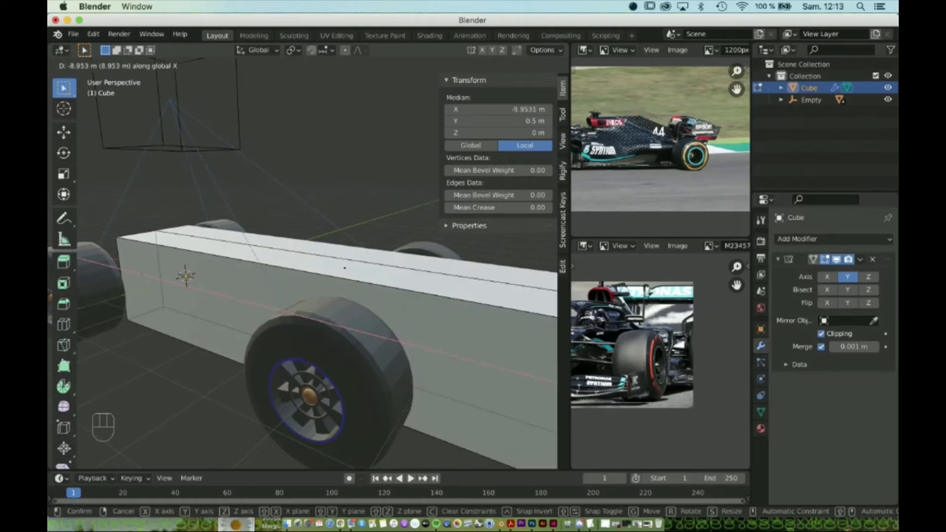
key(Escape)
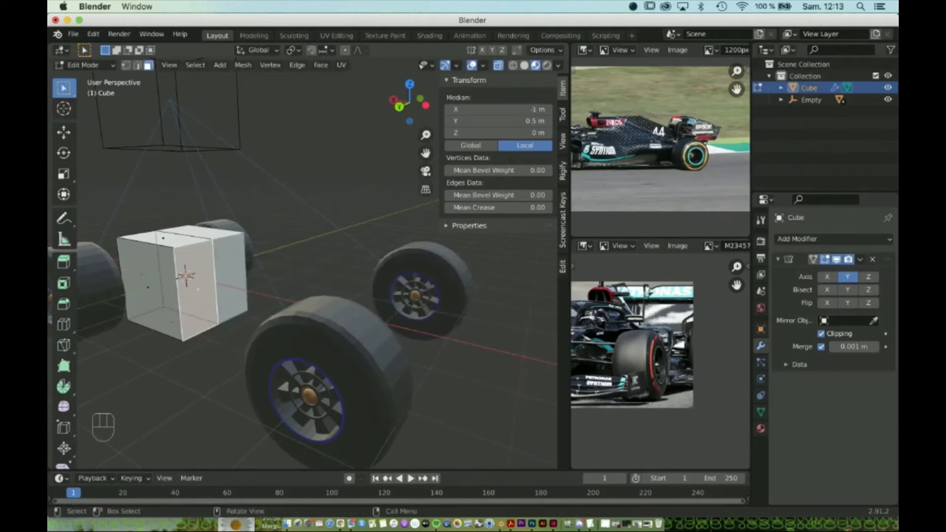
Extrude the selected end face about 5.22 m towards the front of the car, past the front wheels.
key(e)
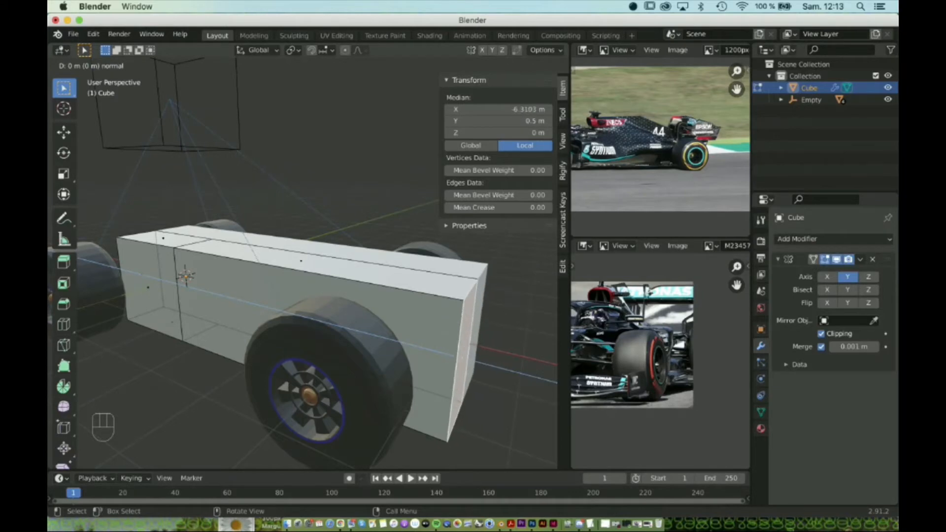
key(Return)
Lower the upper edge of the extruded nose end by about 1.69 m along Z to form a sloping nose.
middle_drag(315, 276, 281, 267)
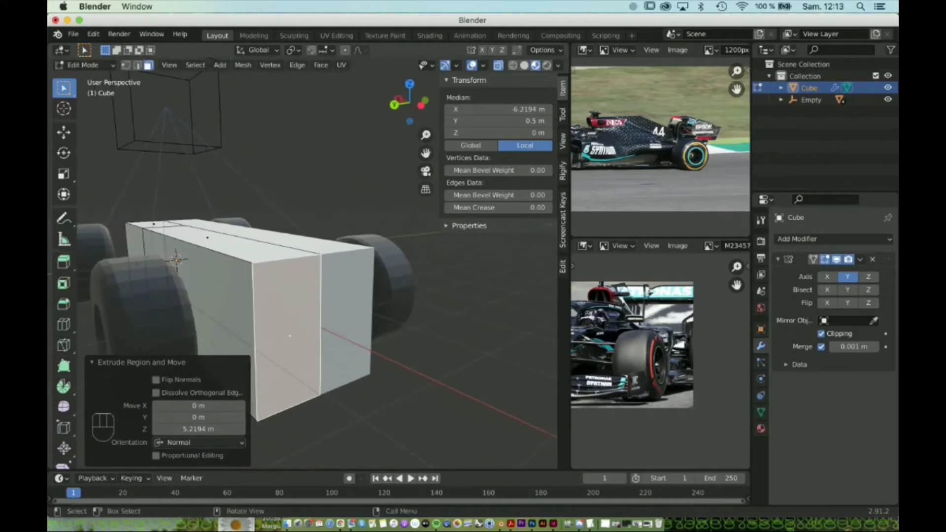
key(2)
click(290, 258)
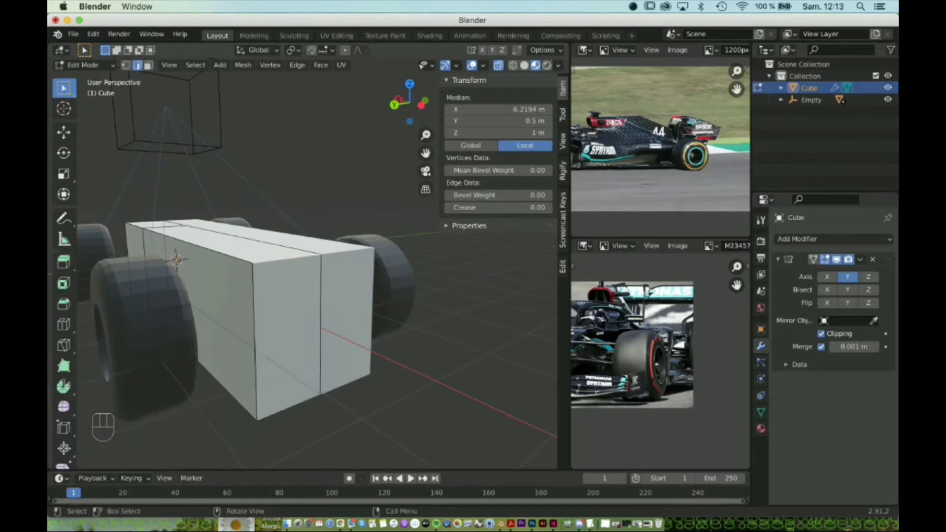
key(g)
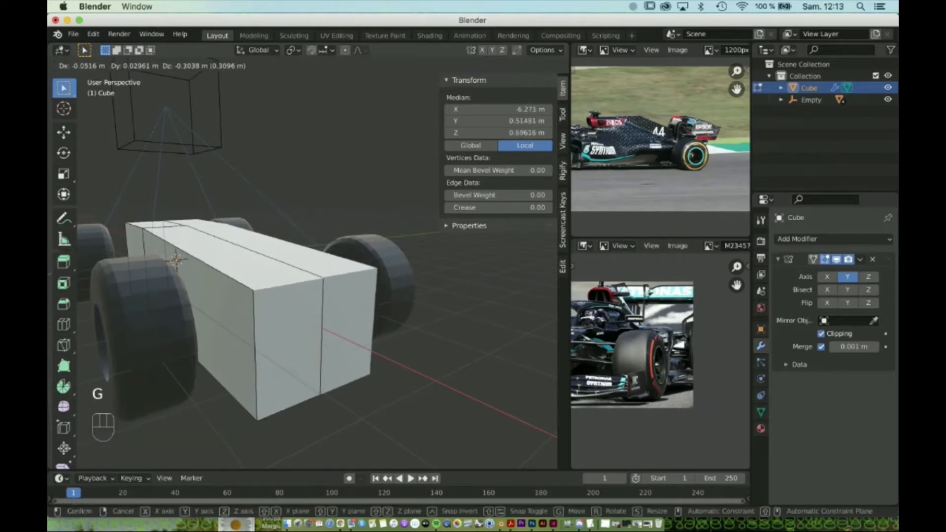
key(z)
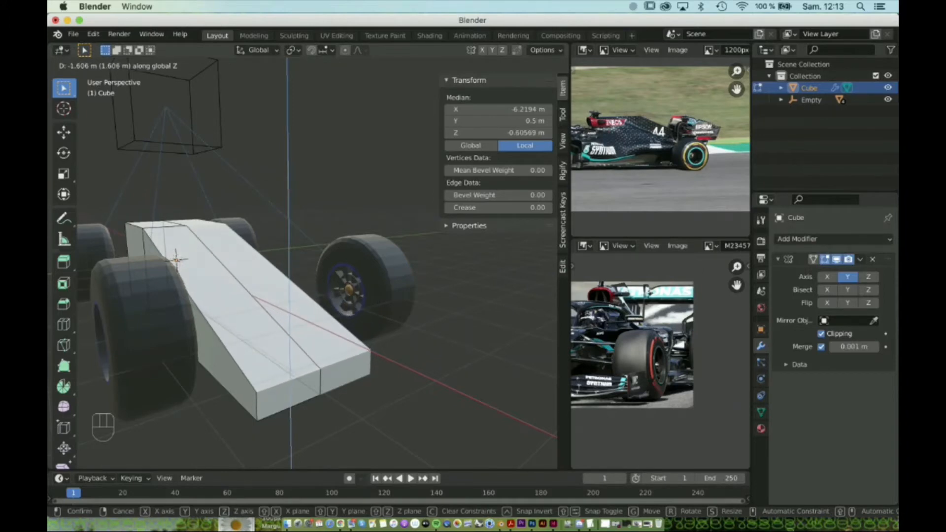
click(177, 260)
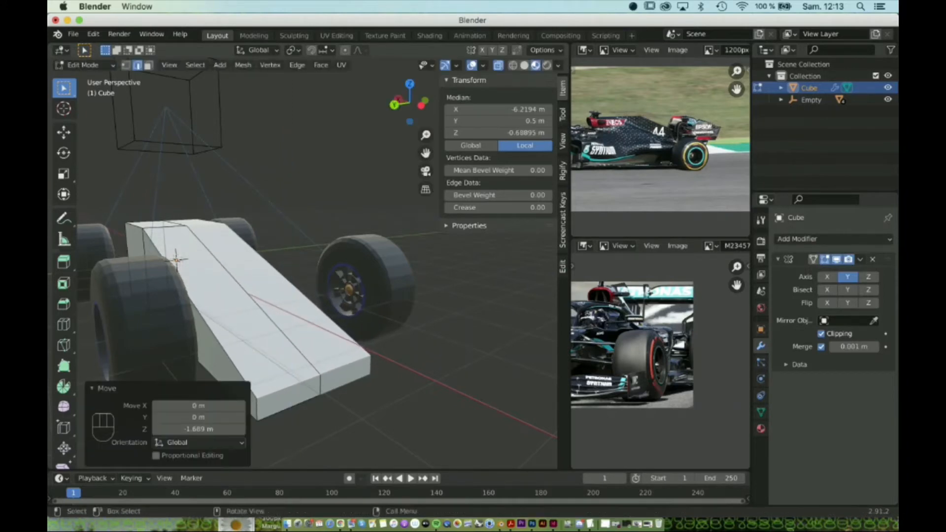
Select both upper side edges of the body and move them inward along Y by about 0.6 m to taper the top.
middle_drag(177, 259, 188, 250)
scroll(317, 267, down, 3)
middle_drag(317, 267, 382, 277)
scroll(315, 271, up, 2)
scroll(315, 271, down, 3)
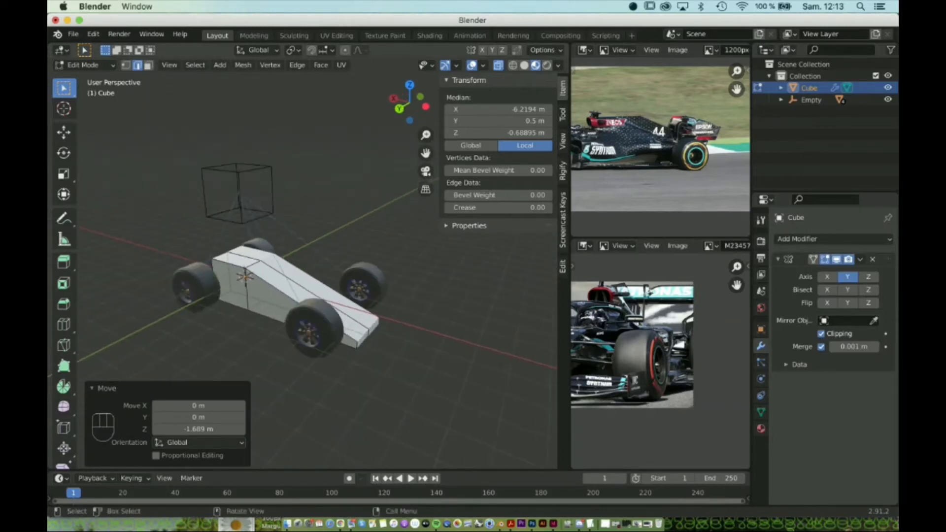
middle_drag(316, 271, 335, 271)
click(331, 299)
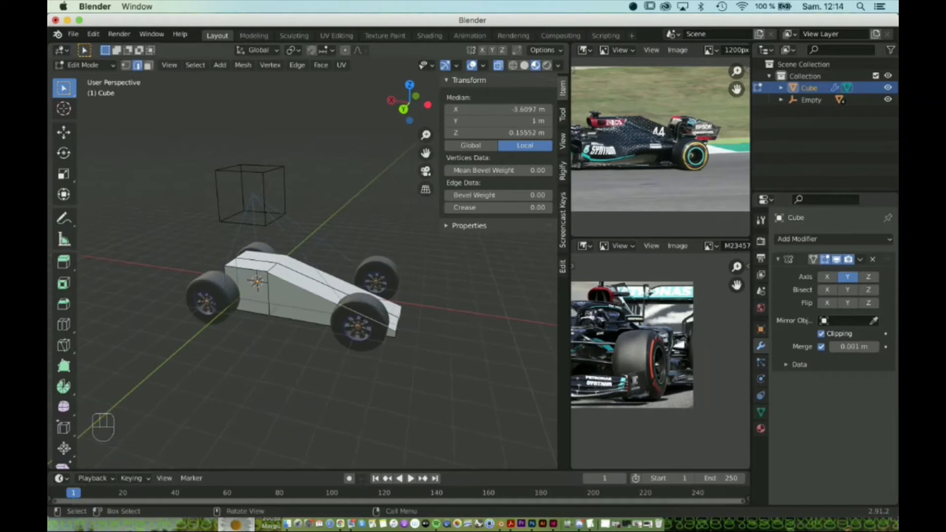
shift+click(246, 268)
middle_drag(246, 269, 241, 249)
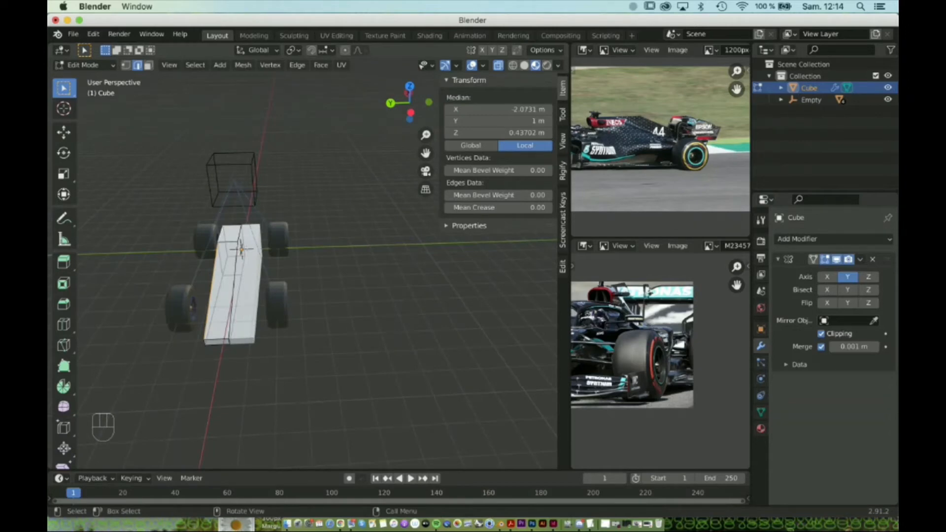
key(g)
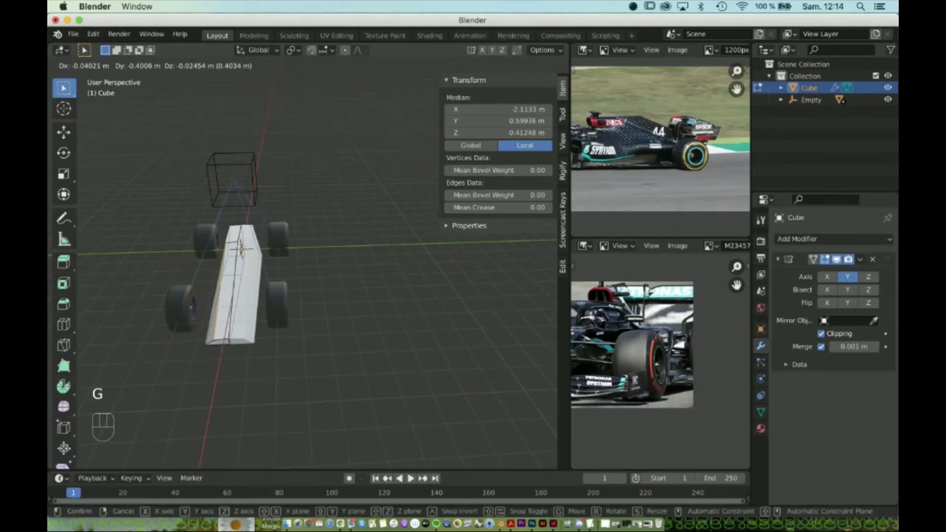
key(y)
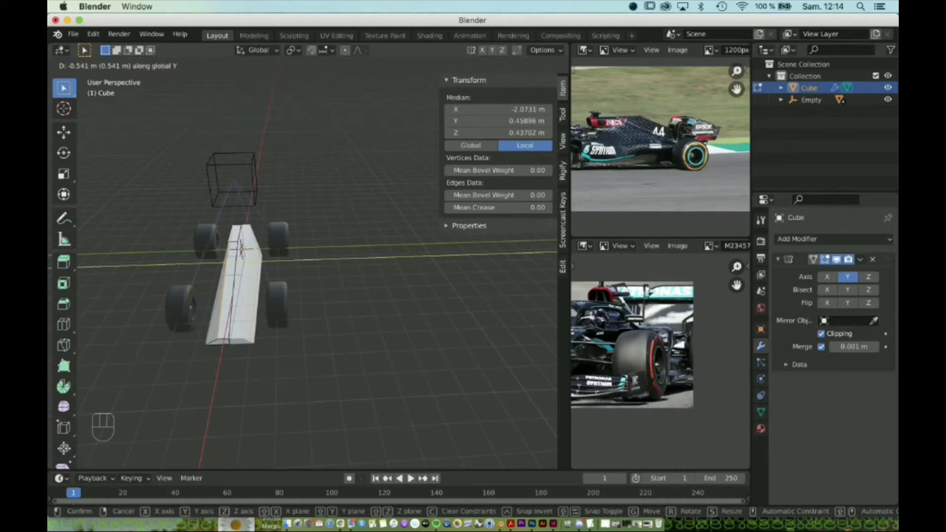
key(Return)
Move the bottom edge of the body's rear end about 1.07 m backwards along the positive X axis.
middle_drag(241, 266, 320, 278)
middle_drag(315, 276, 425, 285)
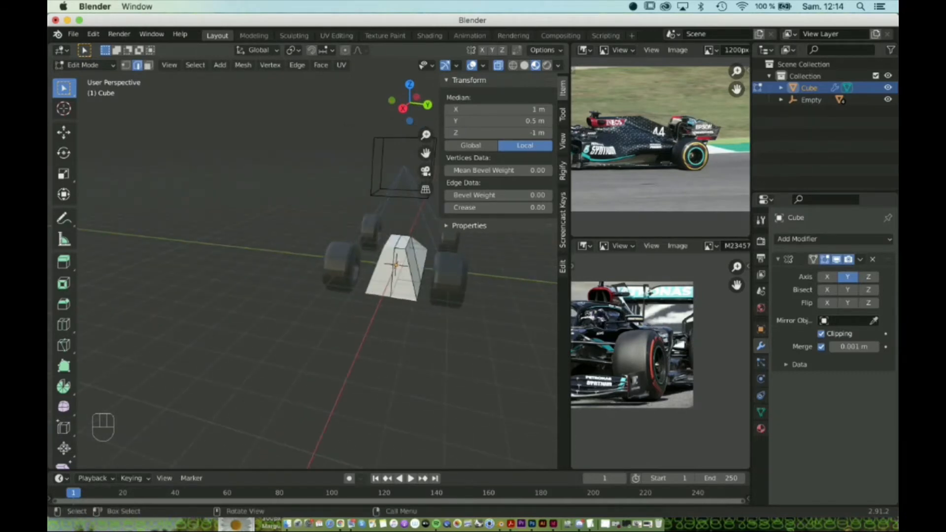
scroll(424, 285, up, 4)
shift+middle_drag(425, 285, 262, 272)
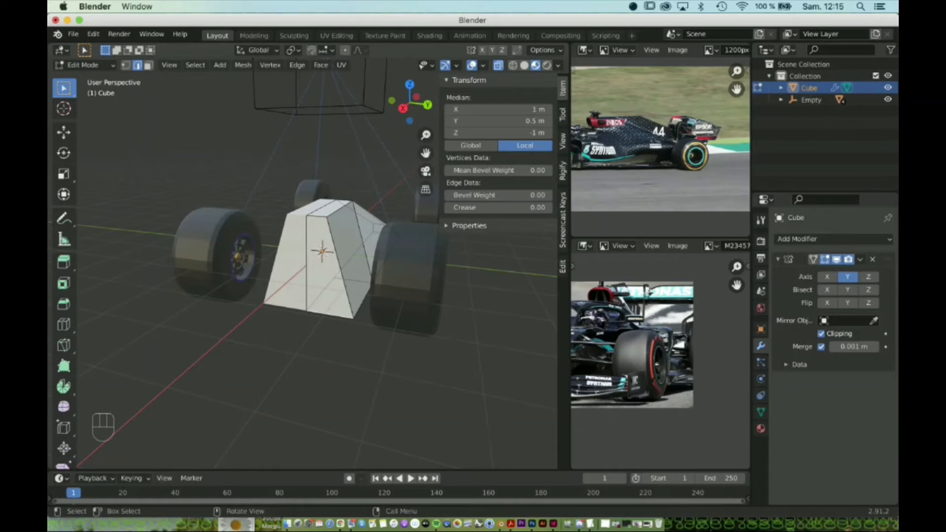
key(g)
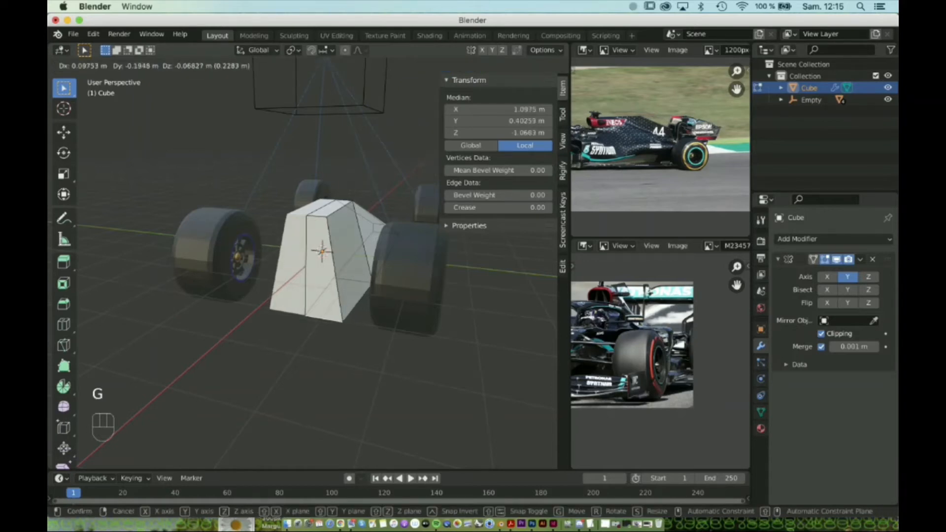
key(x)
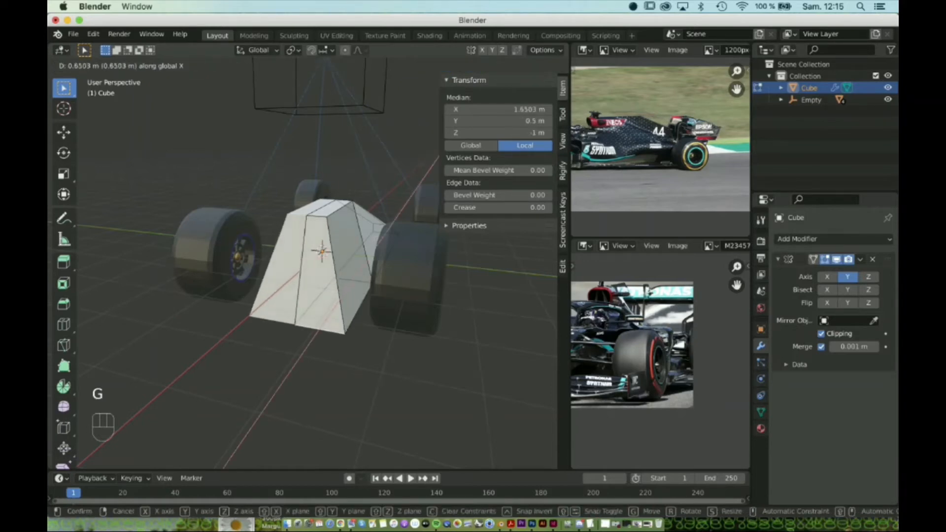
click(295, 276)
Select both lower side edges of the body and move them outward by about 0.36 m in the right orthographic view.
middle_drag(316, 276, 240, 265)
key(KP_3)
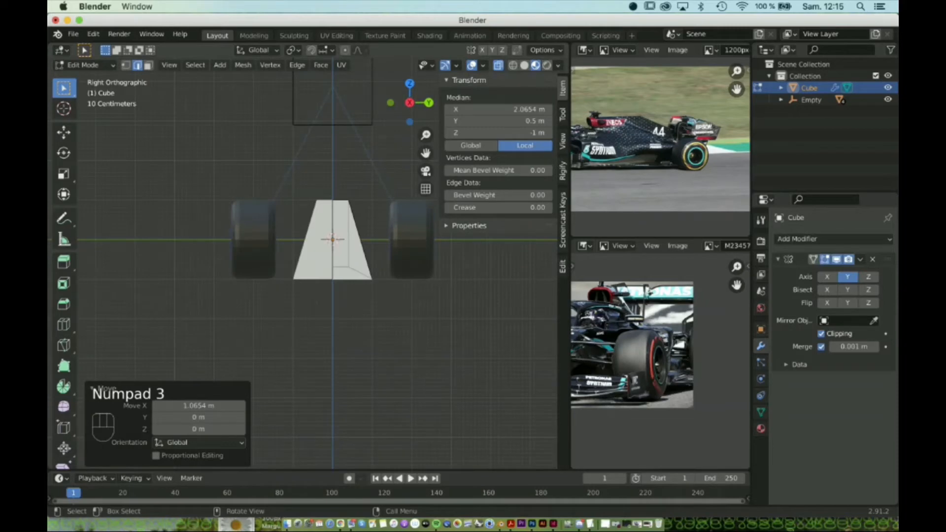
click(360, 240)
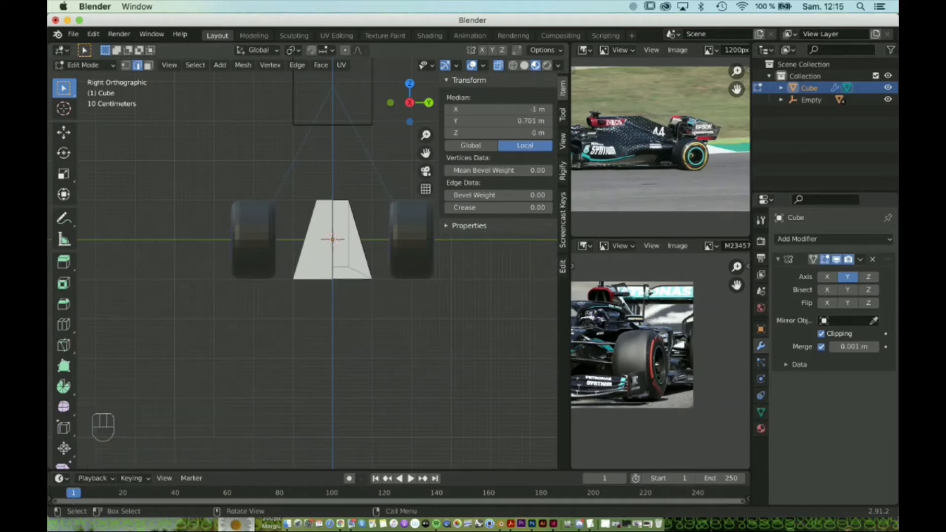
middle_drag(374, 266, 465, 297)
shift+click(431, 278)
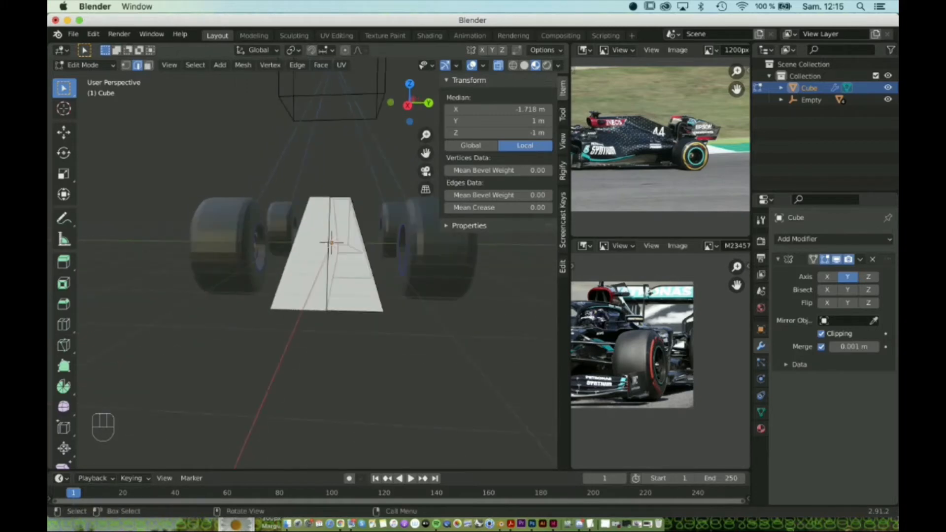
key(KP_3)
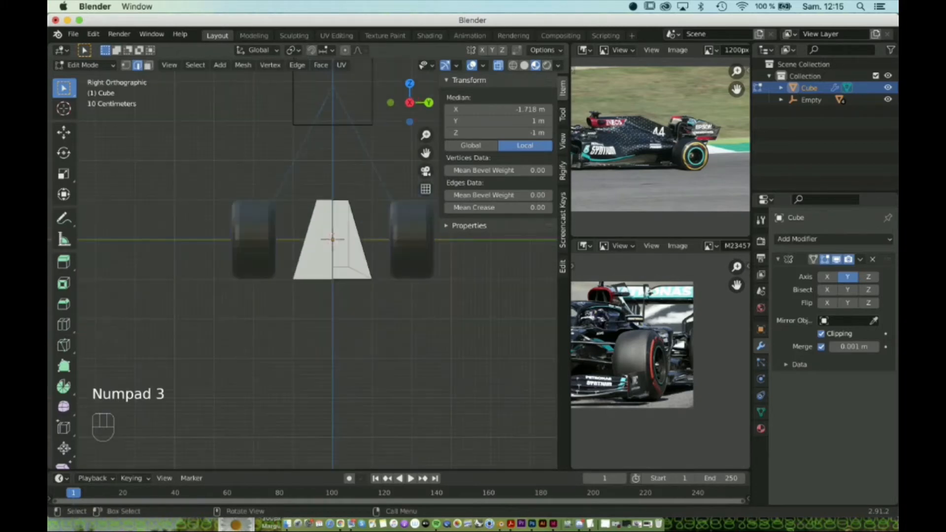
key(g)
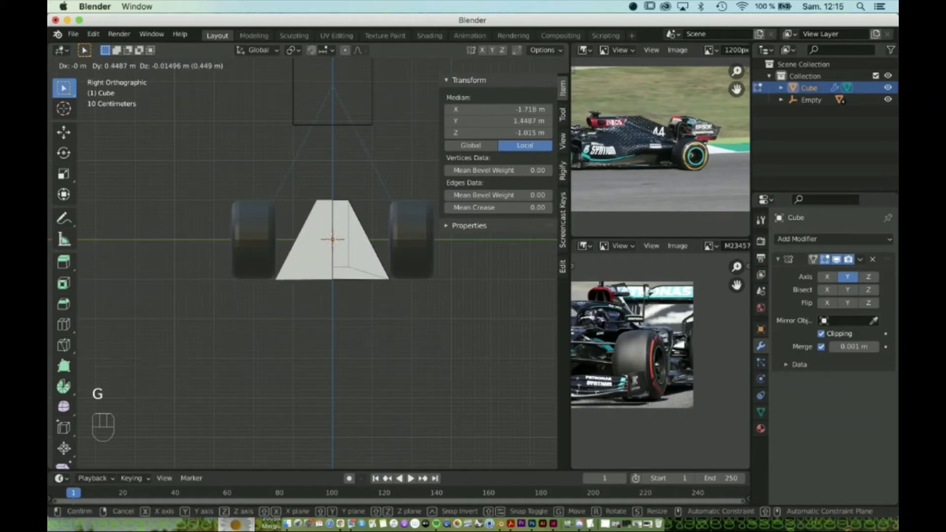
click(385, 279)
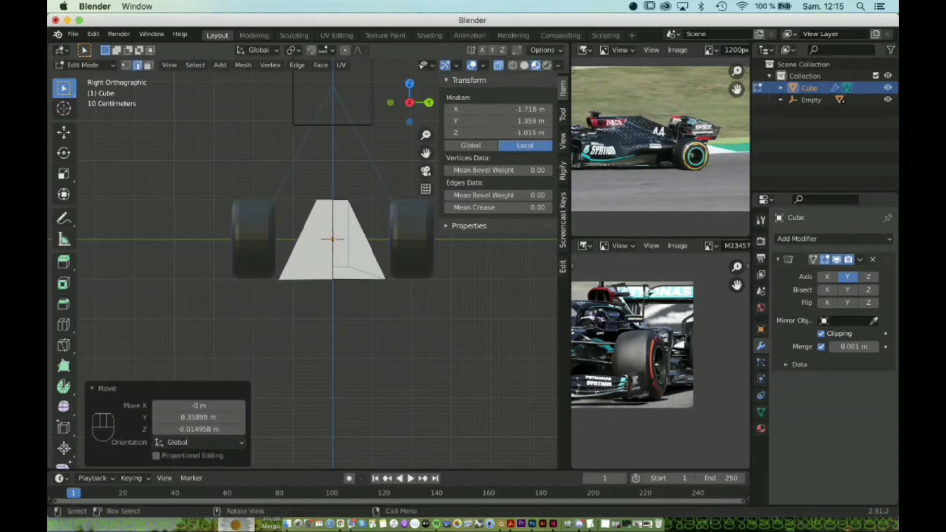
middle_drag(332, 240, 306, 241)
key(a)
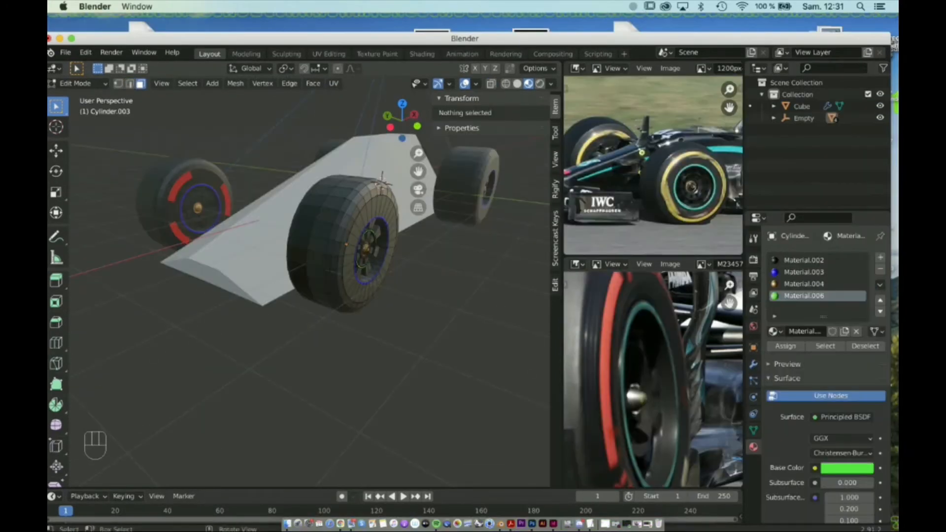
Return to Object Mode and parent the cube body to the Empty using the Object type.
scroll(310, 256, down, 5)
mouse_move(309, 256)
middle_down()
mouse_move(374, 256)
mouse_move(320, 252)
middle_up()
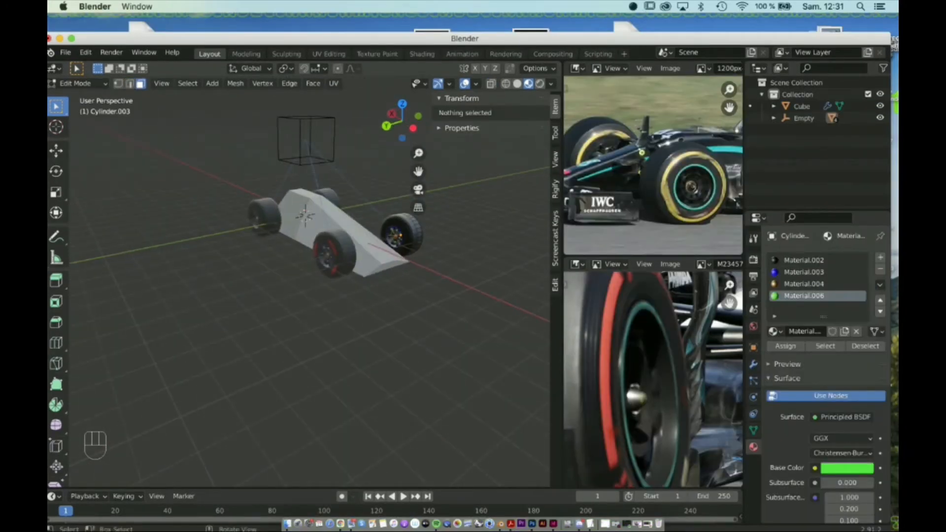
key(Tab)
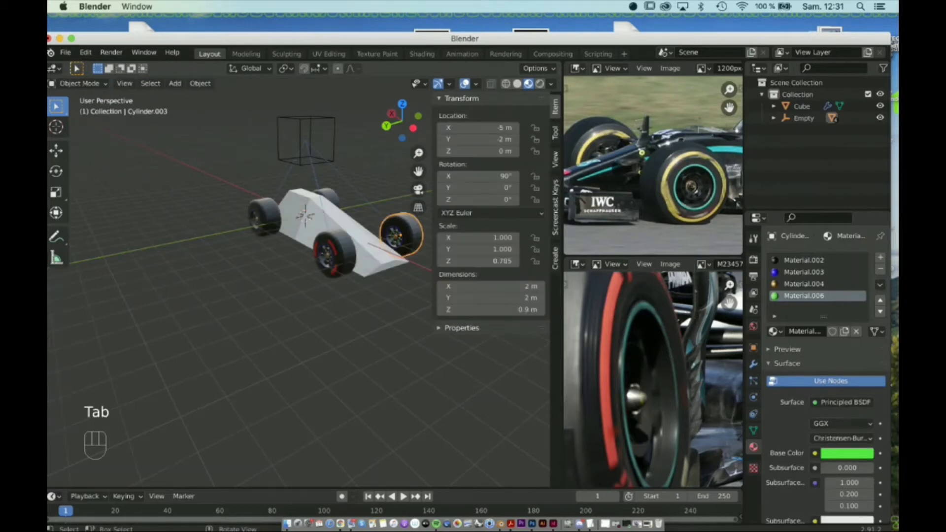
click(335, 227)
middle_drag(335, 226, 265, 228)
scroll(298, 281, up, 2)
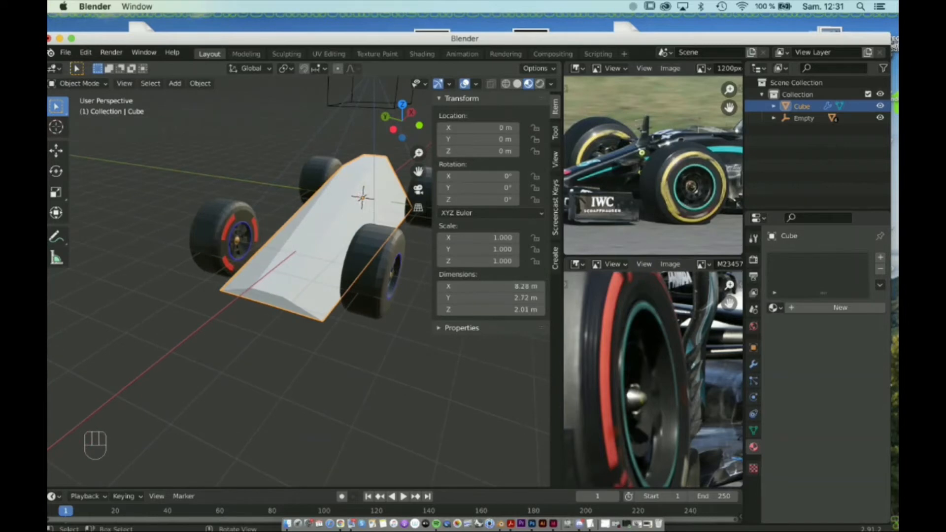
scroll(298, 281, down, 2)
shift+click(348, 171)
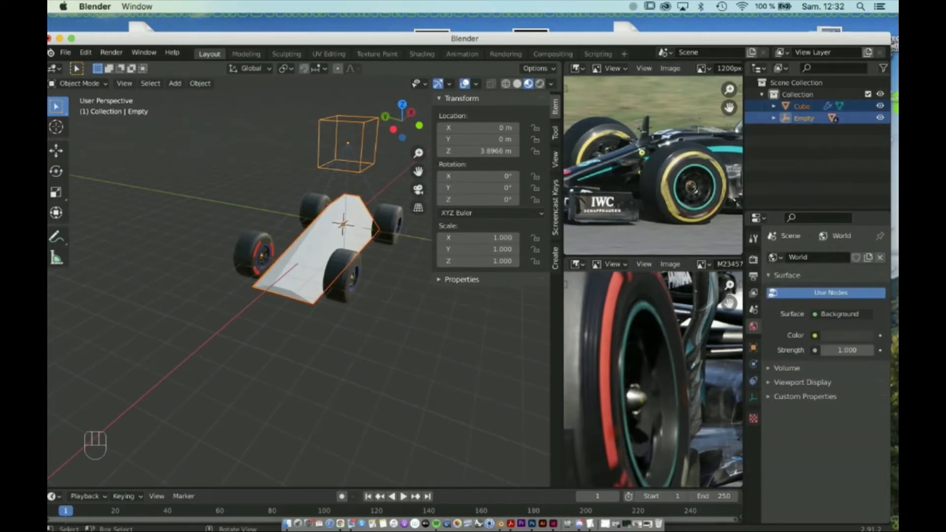
key(super+p)
click(335, 122)
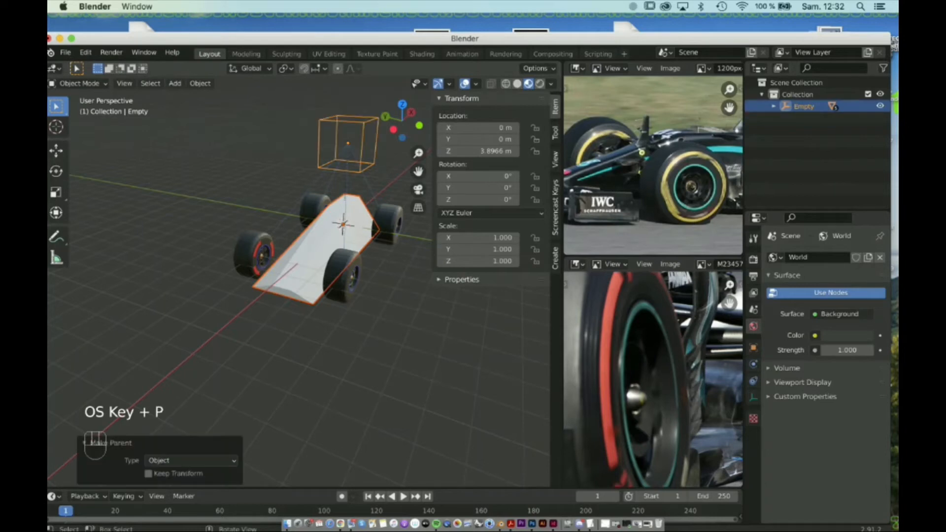
Test the parenting by trying to move the Empty together with the body and wheels.
middle_drag(335, 207, 271, 209)
click(349, 174)
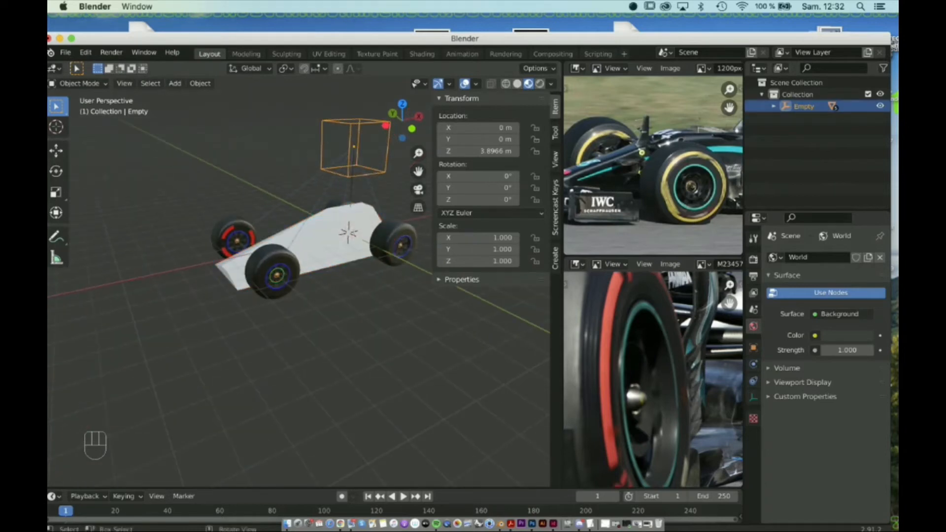
key(g)
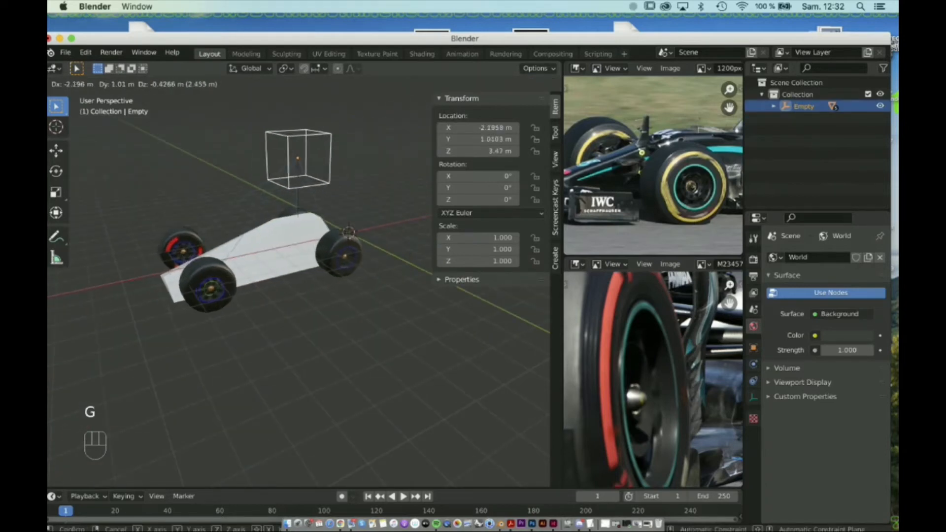
key(Escape)
Select the car body and give it the existing black material Material.002.
middle_drag(275, 232, 414, 231)
click(339, 217)
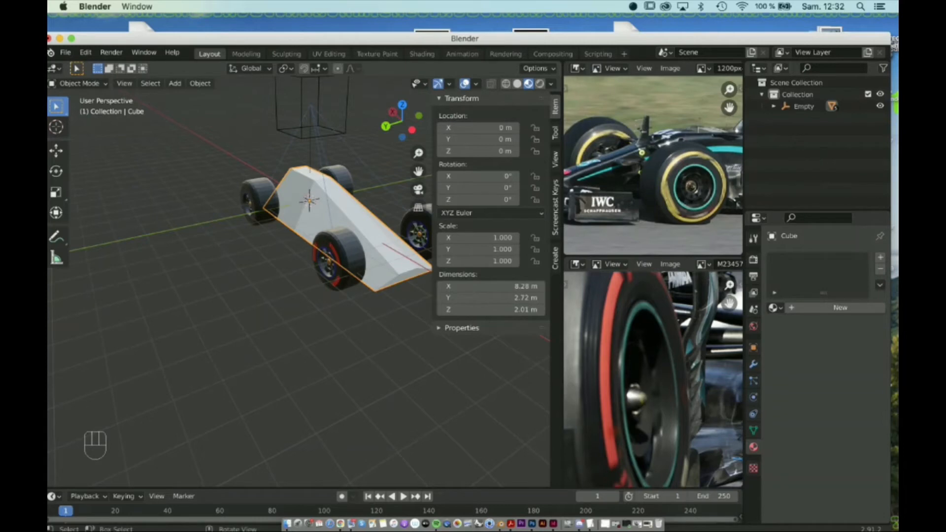
scroll(298, 232, up, 3)
shift+middle_drag(339, 217, 177, 290)
scroll(241, 266, down, 3)
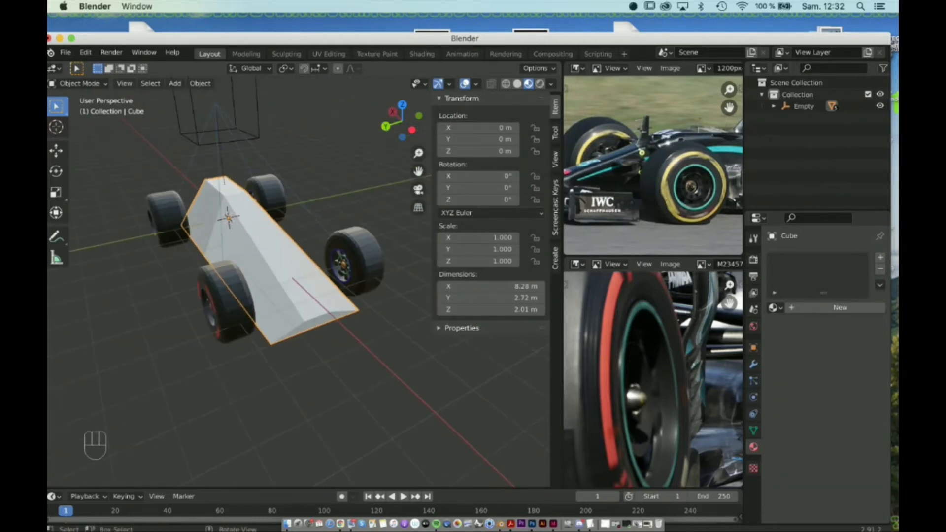
mouse_move(241, 266)
middle_down()
mouse_move(197, 266)
mouse_move(232, 266)
middle_up()
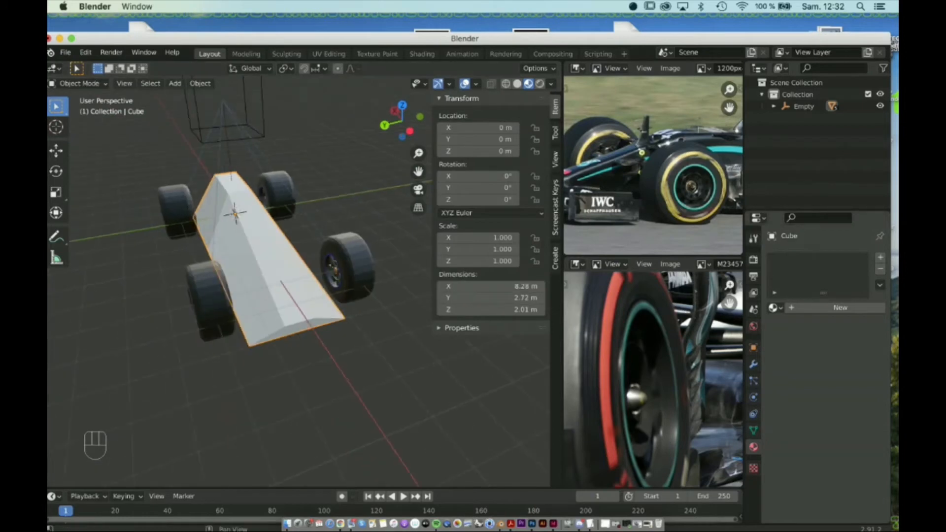
click(773, 308)
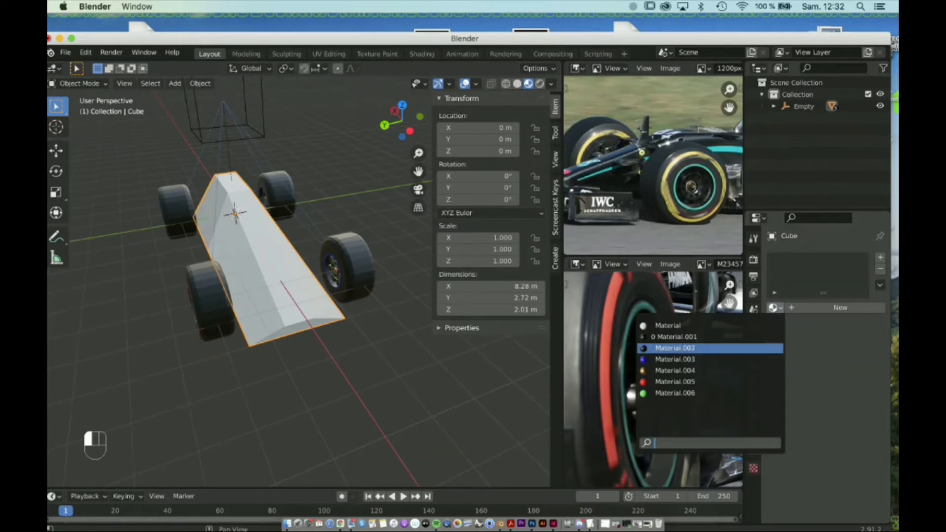
click(675, 347)
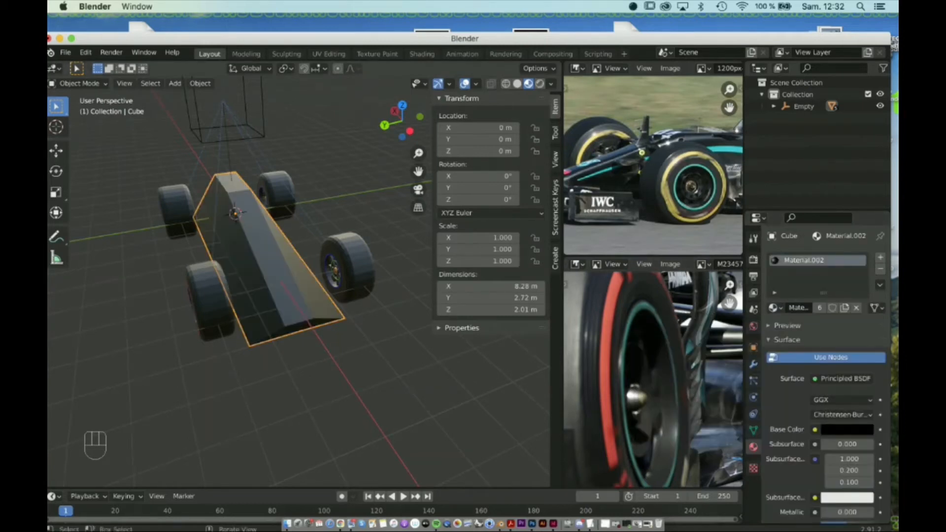
Enter Edit Mode on the body and select the edge loop running lengthwise along the side of its top surface.
middle_drag(296, 246, 232, 245)
key(Tab)
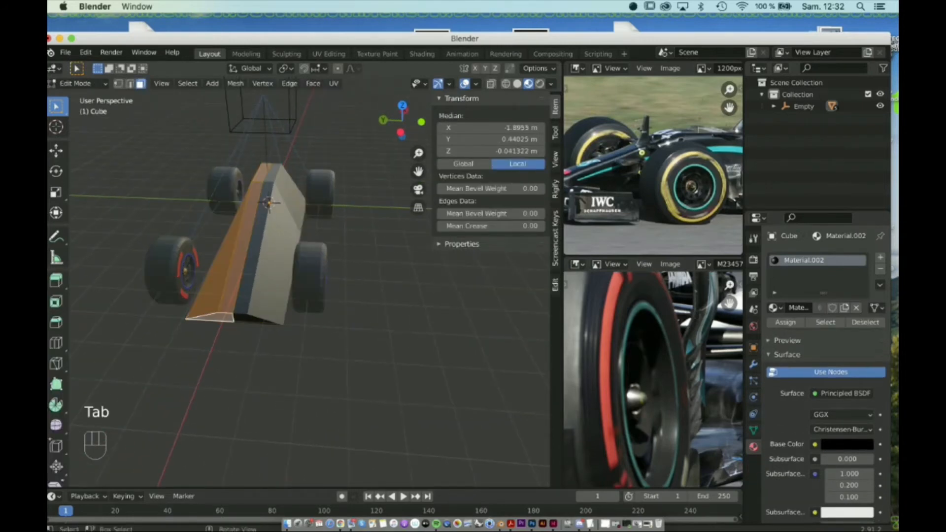
click(242, 245)
middle_drag(242, 245, 256, 246)
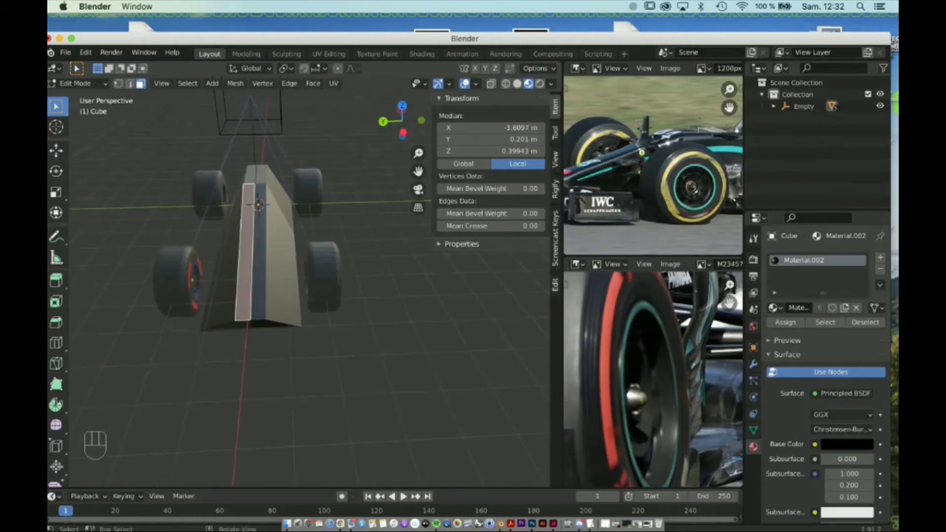
key(2)
click(240, 245)
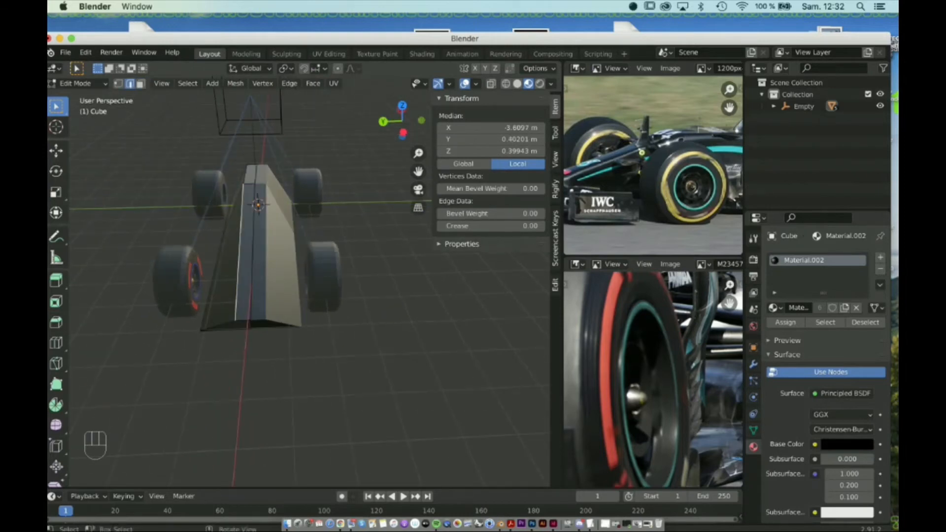
alt+click(239, 245)
middle_drag(239, 245, 306, 253)
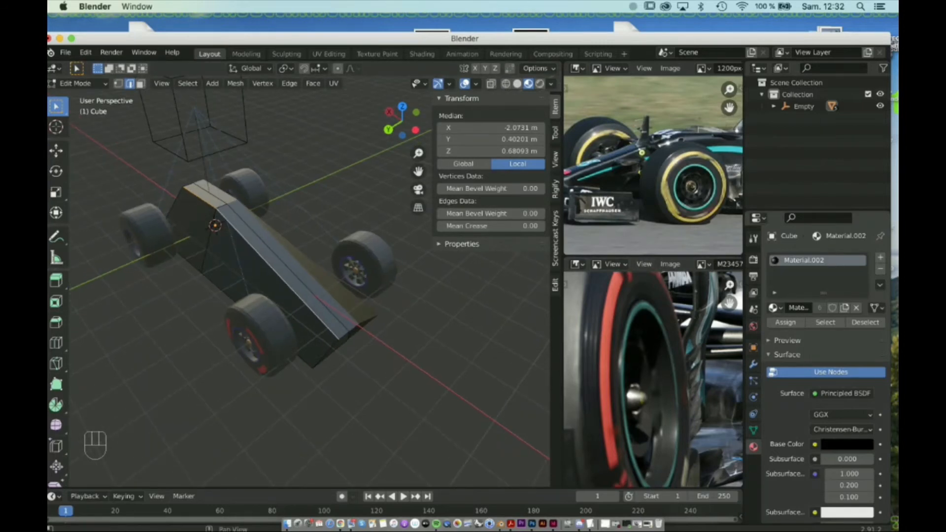
Add a second material slot to the body and link the green Material.006 to it.
click(880, 257)
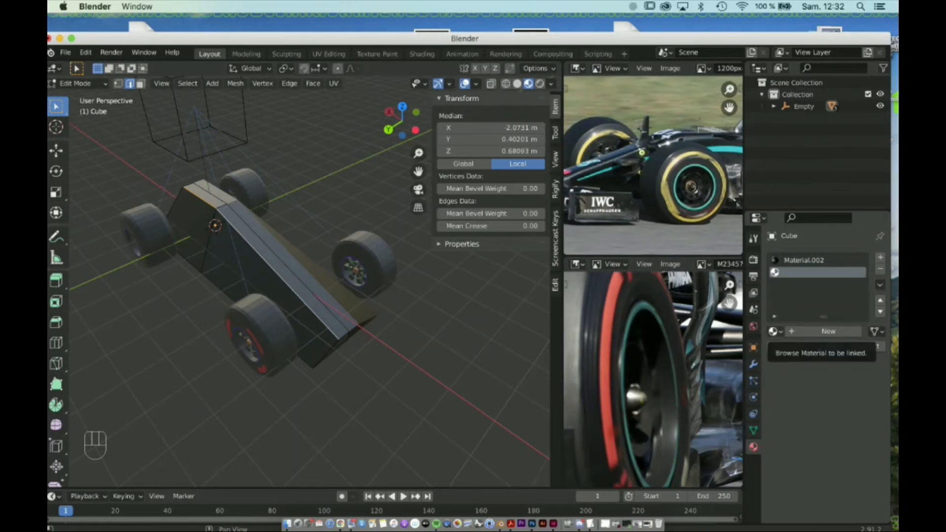
click(773, 331)
click(665, 417)
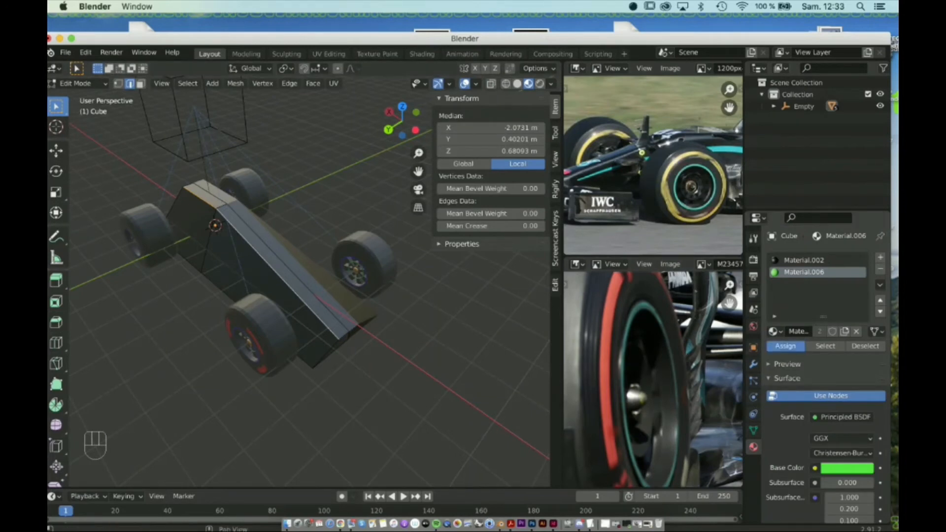
Bevel the upper side edge loop by about 0.184 m with 1 segment and assign Material.006 to the resulting strip.
scroll(298, 280, up, 2)
scroll(299, 280, up, 1)
click(433, 354)
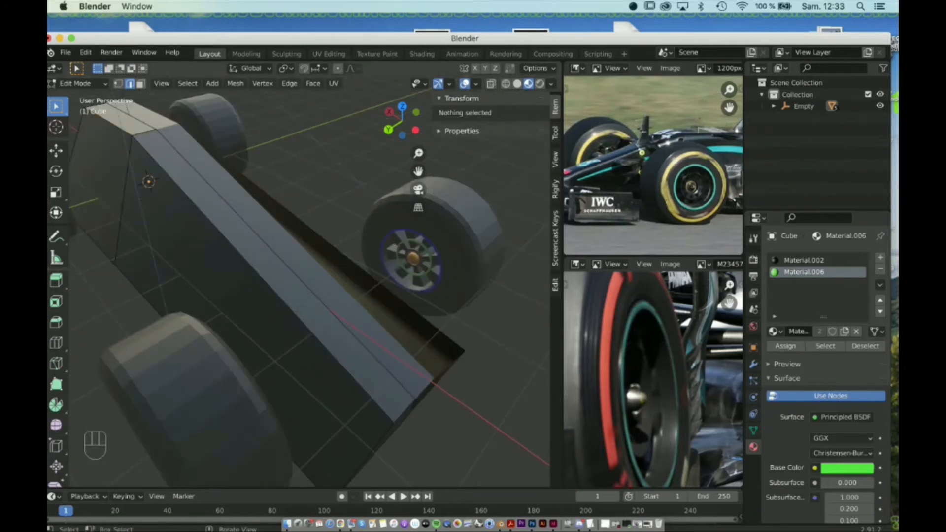
scroll(299, 281, down, 3)
middle_drag(310, 280, 259, 275)
click(257, 286)
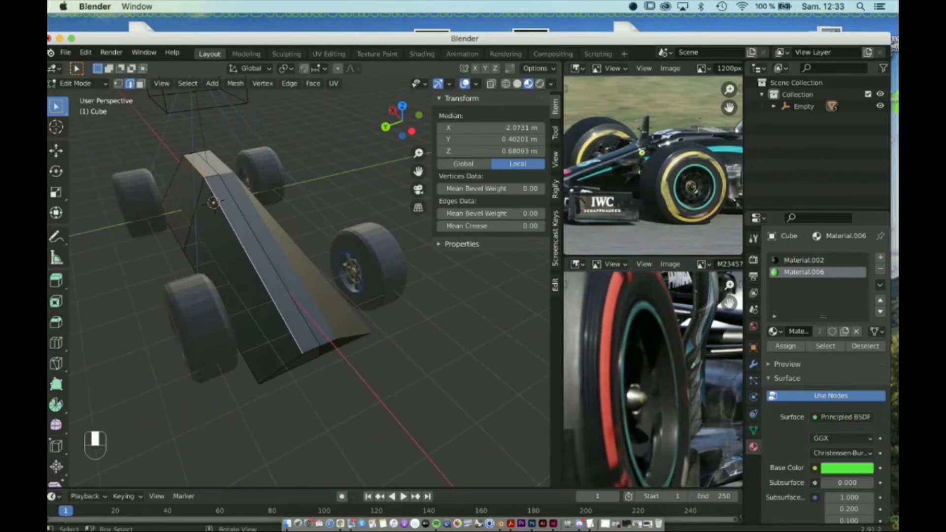
key(alt+b)
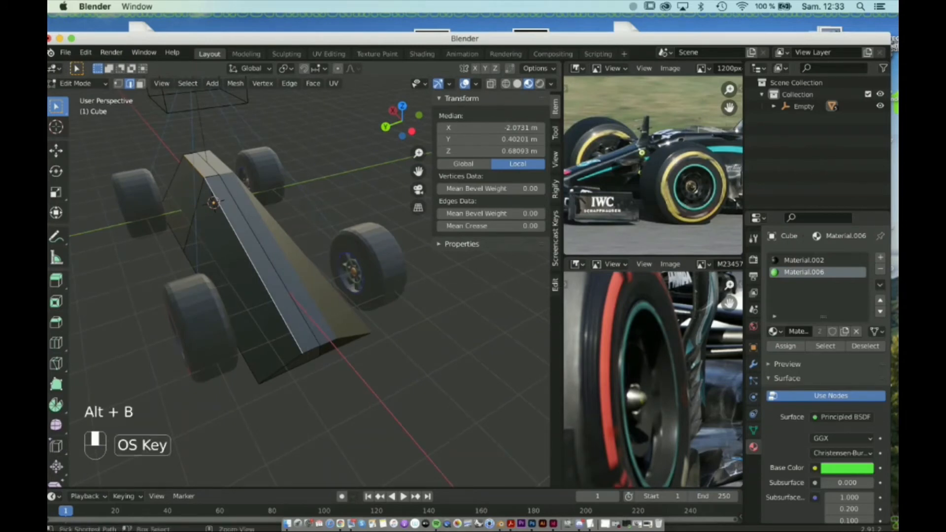
key(super+b)
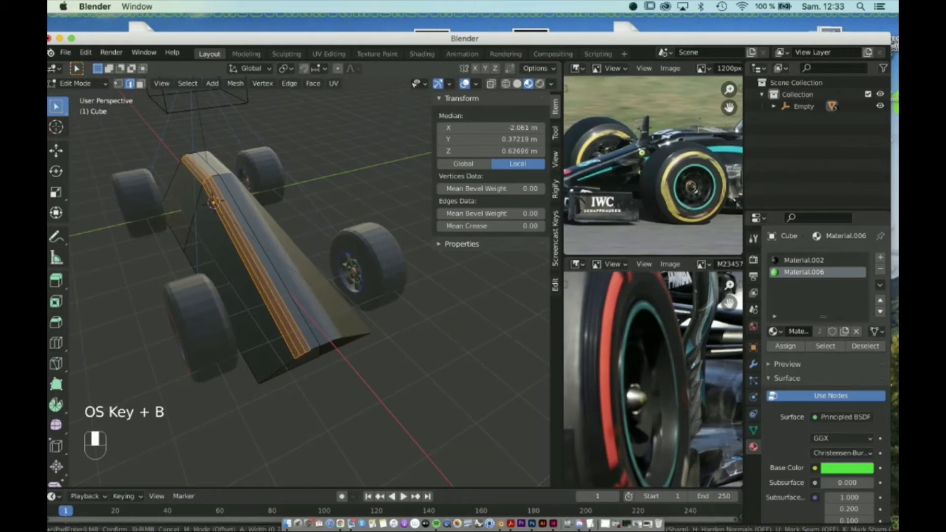
key(Return)
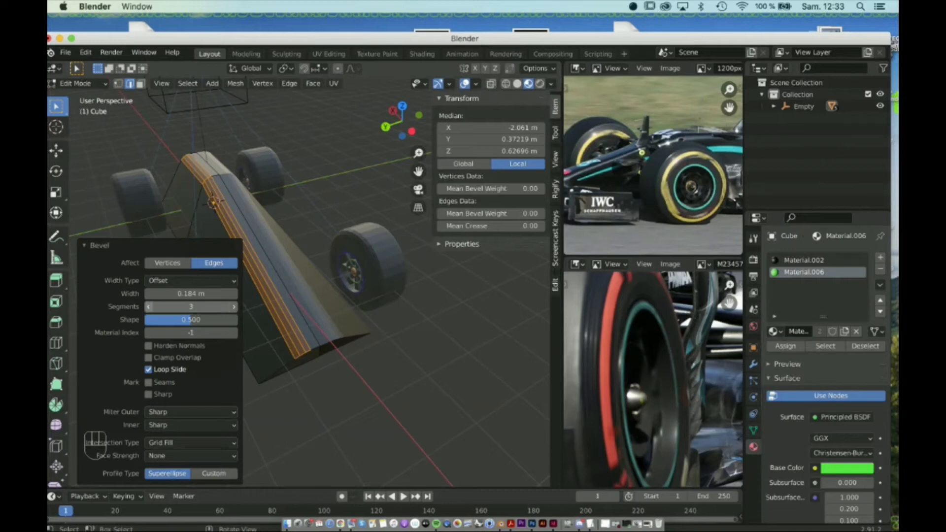
click(148, 307)
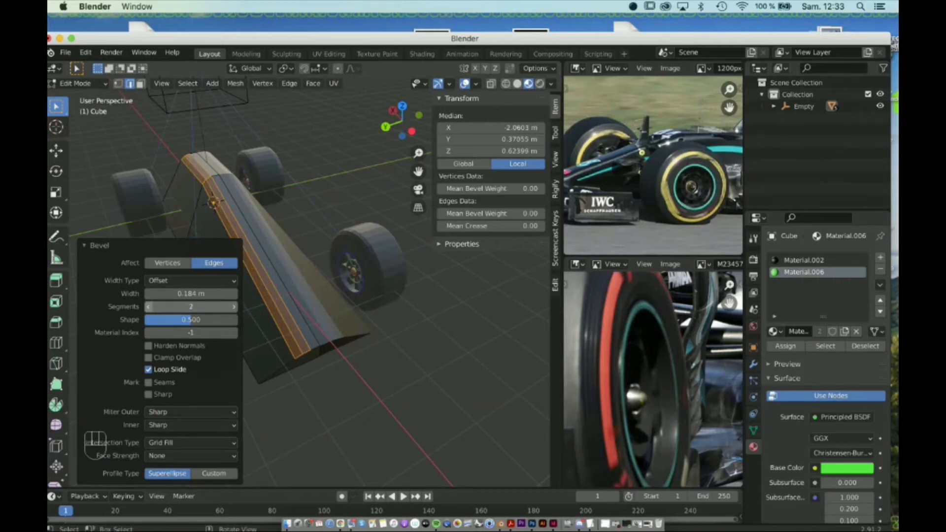
click(148, 306)
middle_drag(315, 296, 271, 270)
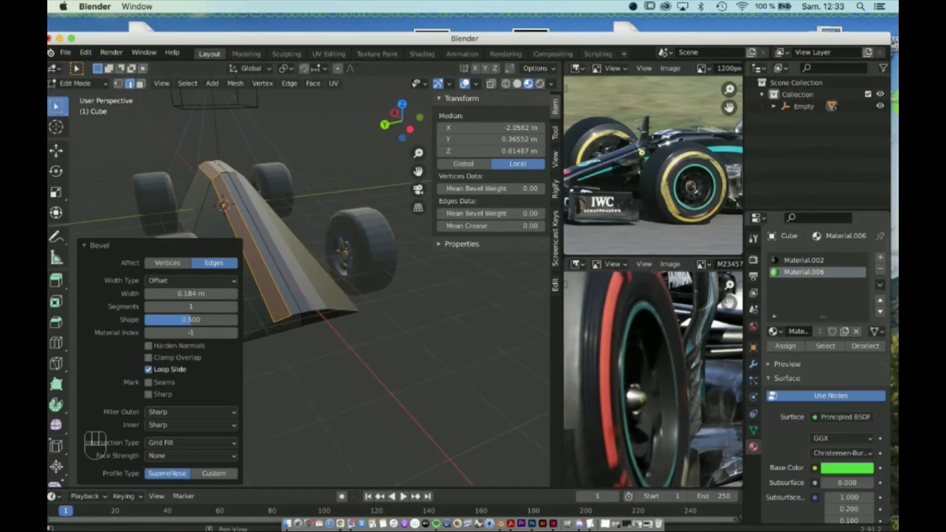
click(785, 346)
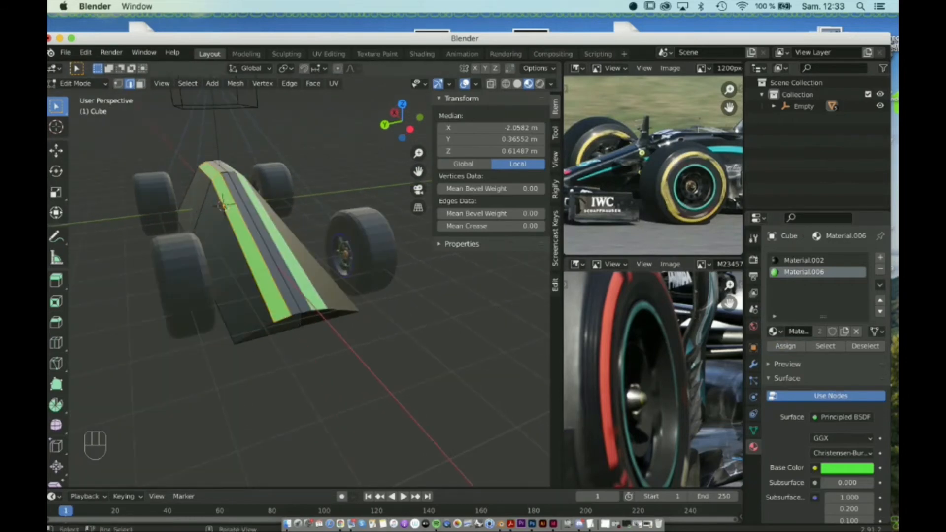
Bevel the body's lower side edge by about 0.269 m with 1 segment and assign Material.006 to the new strip.
middle_drag(316, 276, 212, 263)
key(alt+a)
click(206, 301)
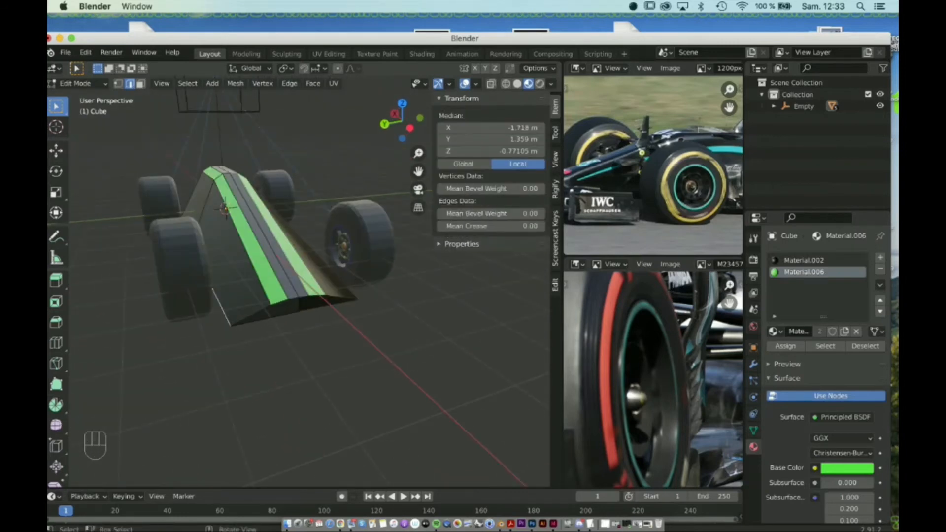
middle_drag(206, 301, 216, 301)
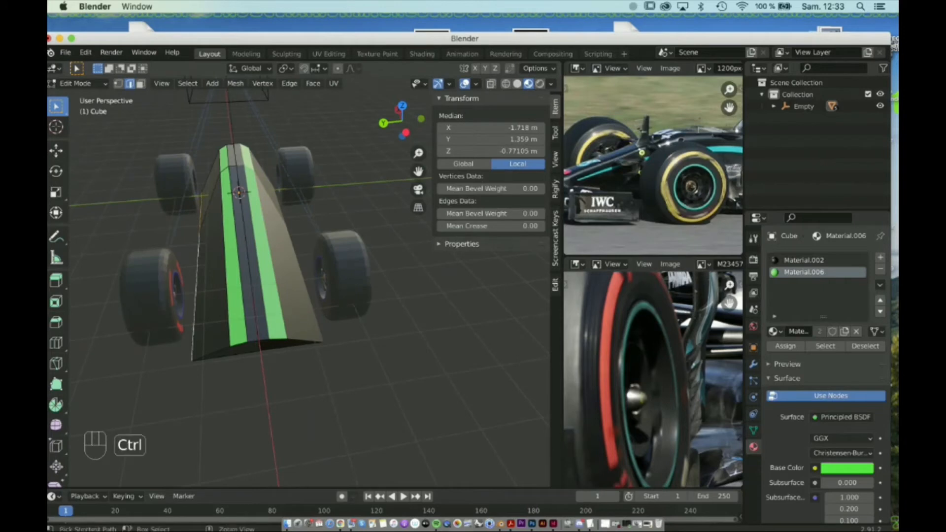
key(ctrl+b)
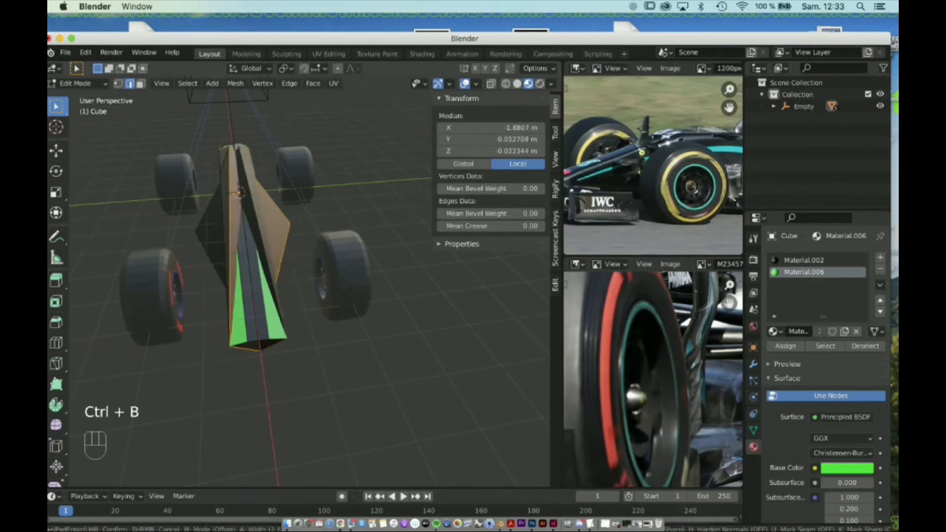
click(294, 276)
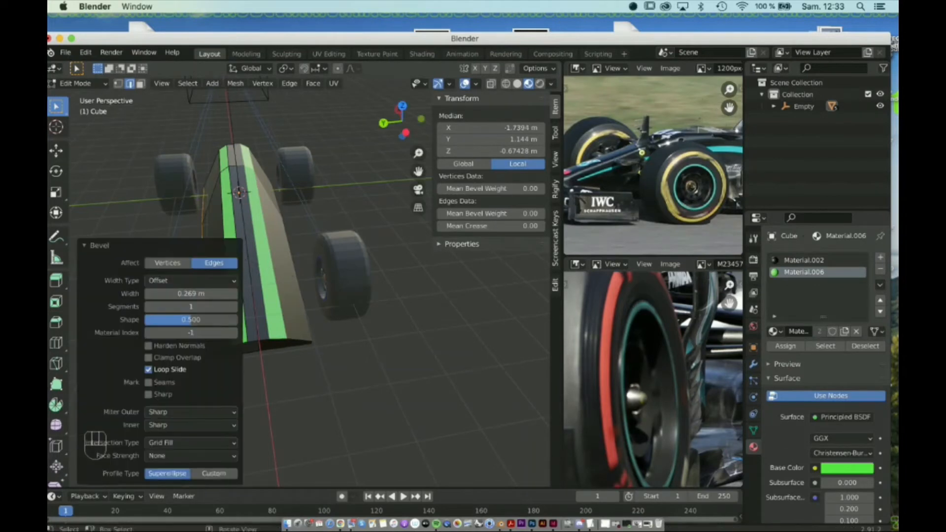
mouse_move(294, 276)
middle_down()
mouse_move(340, 229)
mouse_move(292, 259)
middle_up()
click(785, 346)
click(292, 316)
middle_drag(292, 315, 382, 313)
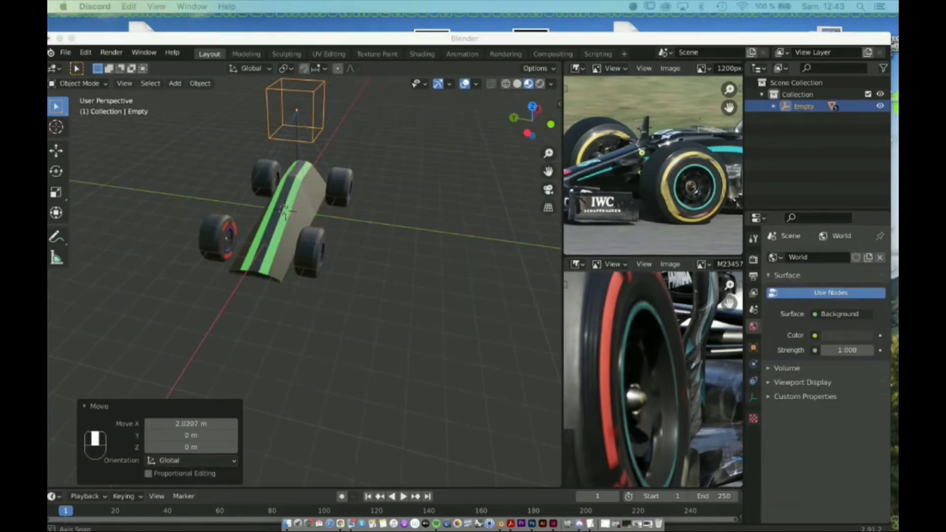
Deselect the Empty in Object Mode and add a Bezier circle with a 1 m radius at the world origin.
middle_drag(305, 286, 443, 309)
click(443, 309)
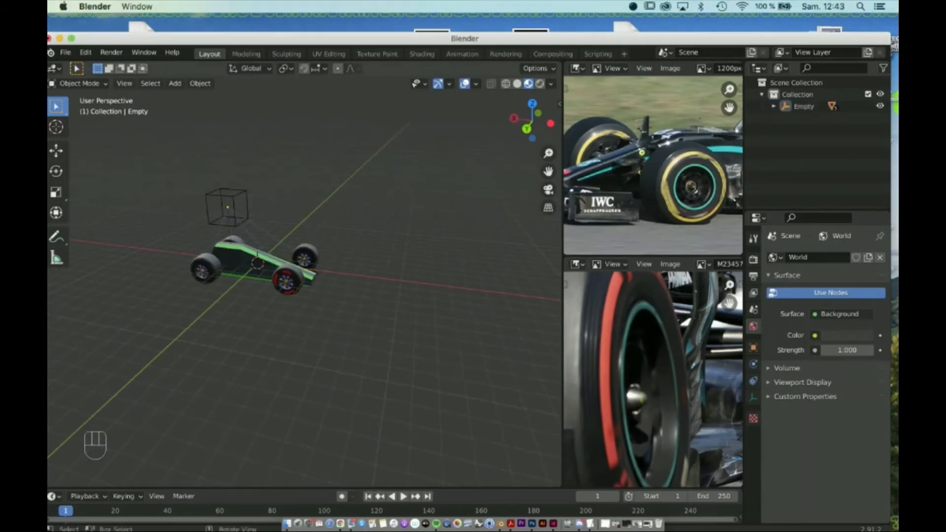
scroll(304, 282, down, 1)
scroll(304, 281, down, 2)
middle_drag(304, 281, 280, 306)
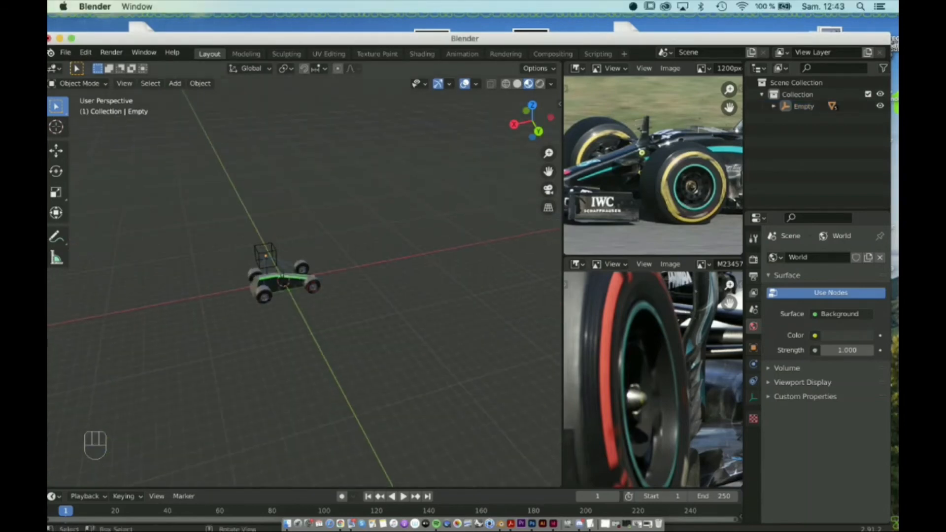
key(shift+a)
mouse_move(276, 309)
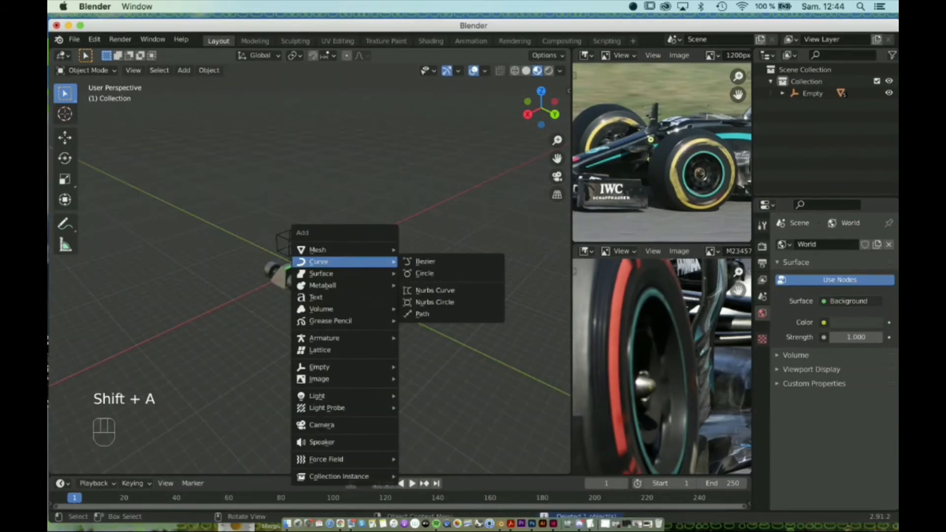
click(425, 273)
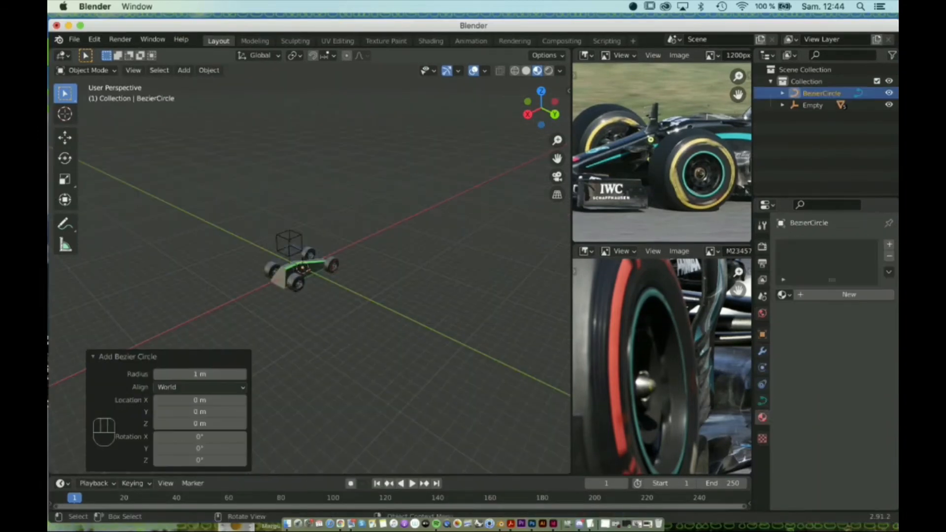
Scale the Bezier circle up uniformly by a factor of about 127 so that it surrounds the car widely.
scroll(306, 268, down, 2)
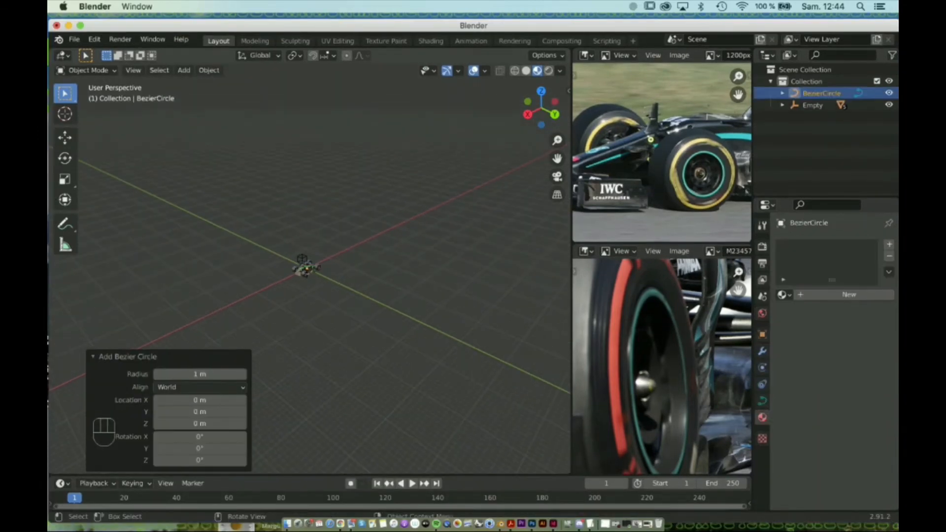
key(s)
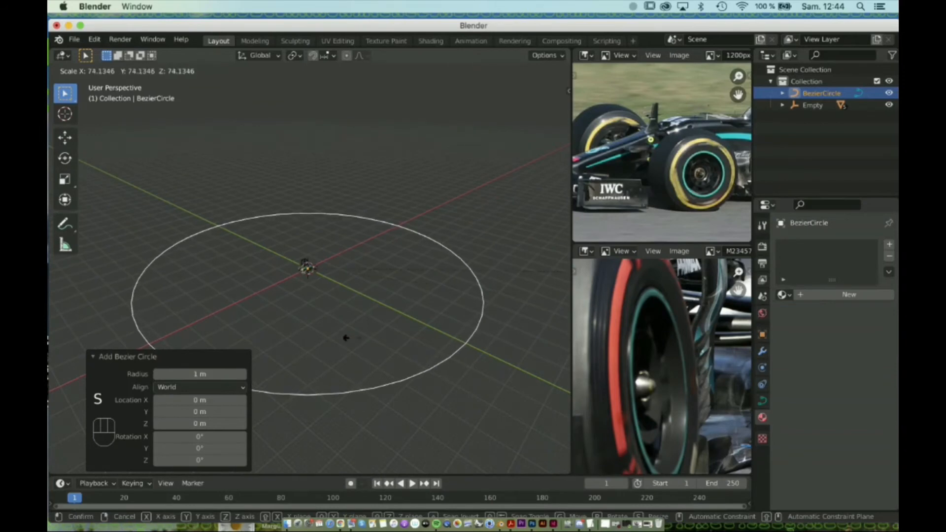
click(70, 355)
scroll(310, 269, down, 4)
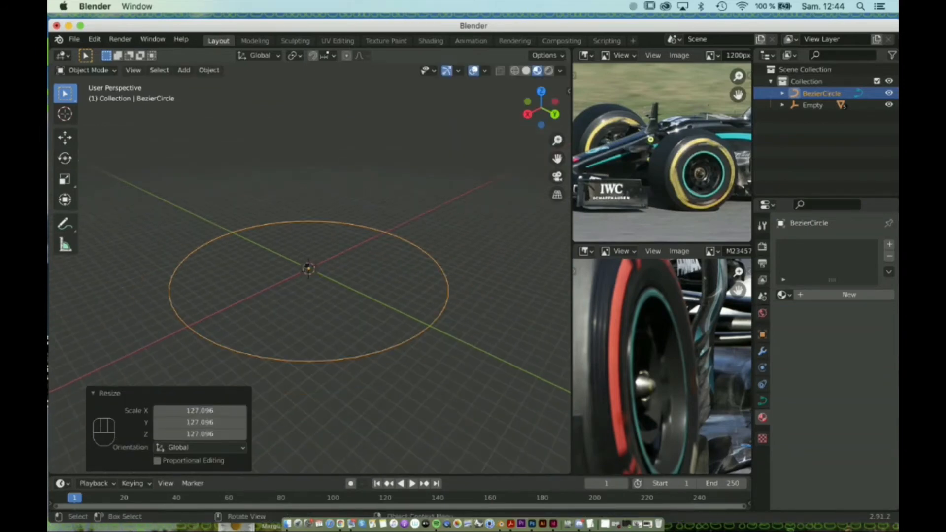
mouse_move(309, 268)
middle_down()
mouse_move(299, 275)
mouse_move(307, 269)
middle_up()
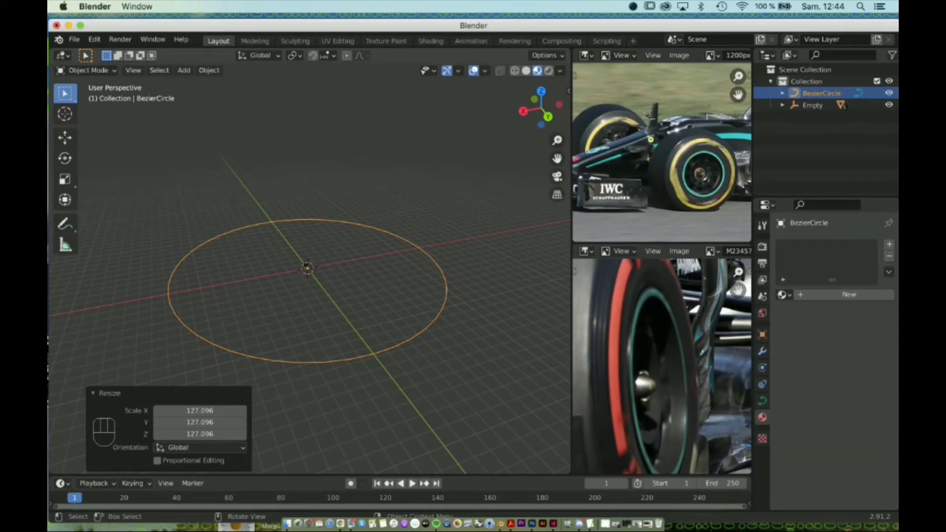
Switch the Bezier circle to Edit Mode and subdivide all its segments with 1 cut.
click(85, 70)
click(81, 95)
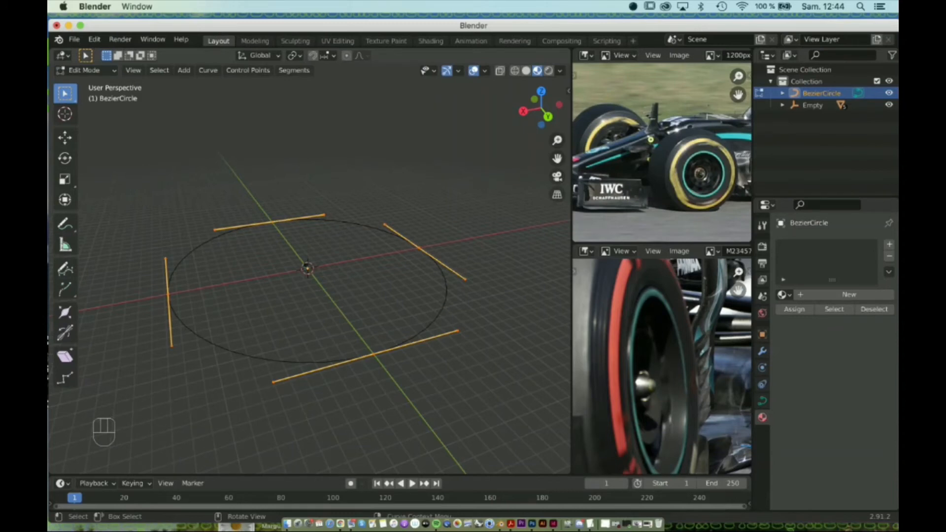
right_click(351, 345)
mouse_move(351, 341)
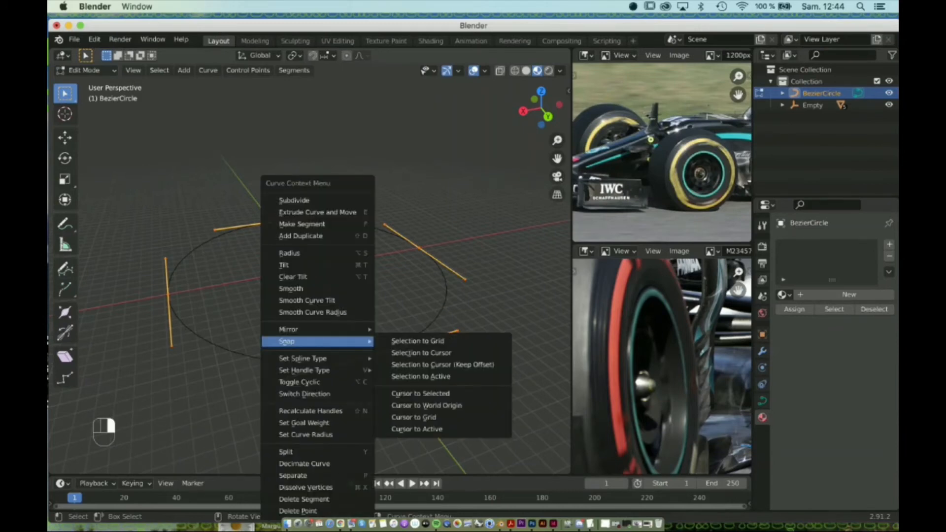
click(296, 200)
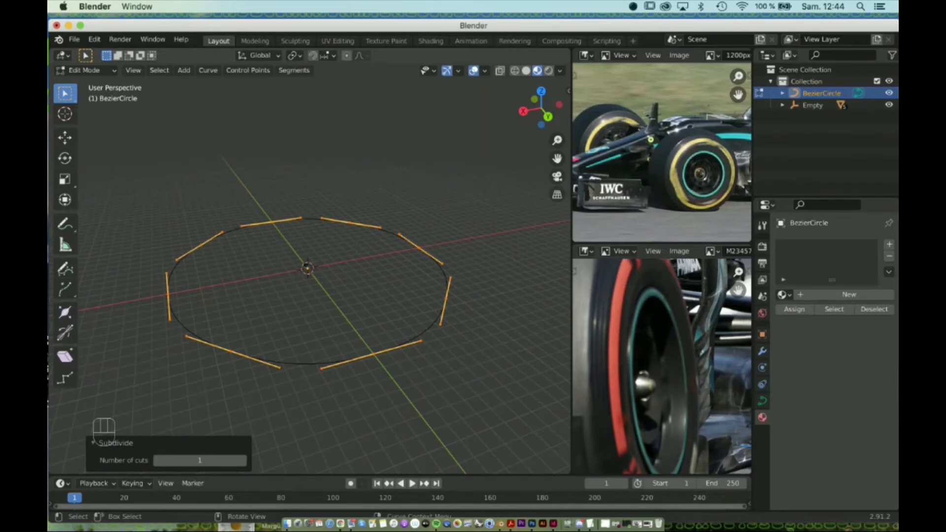
click(420, 341)
key(g)
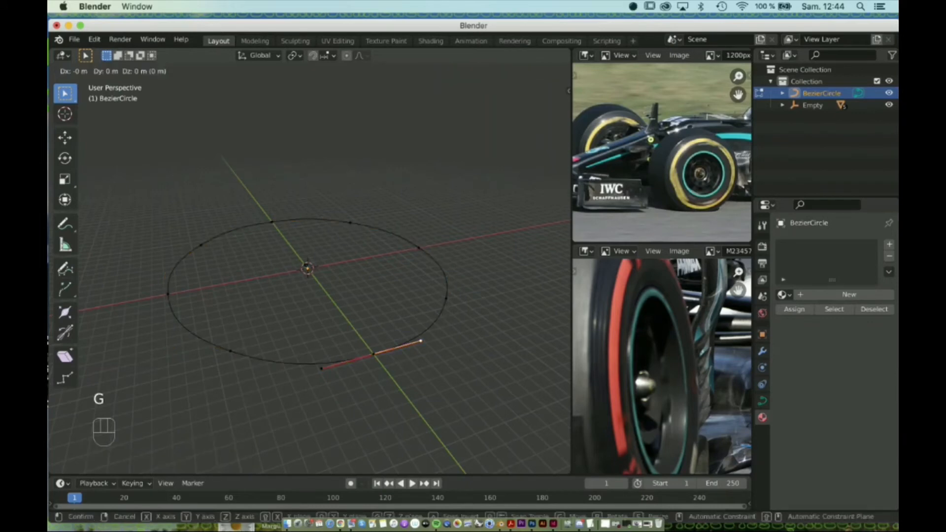
click(408, 397)
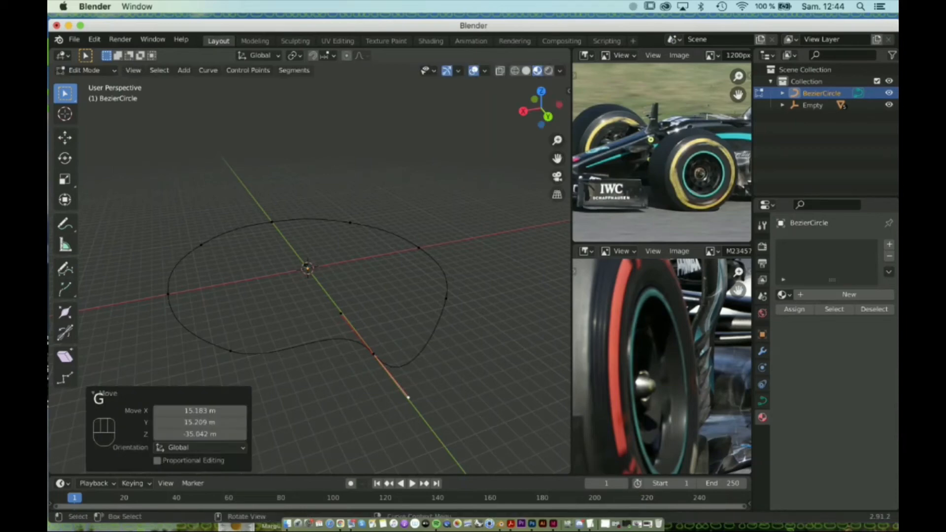
click(231, 351)
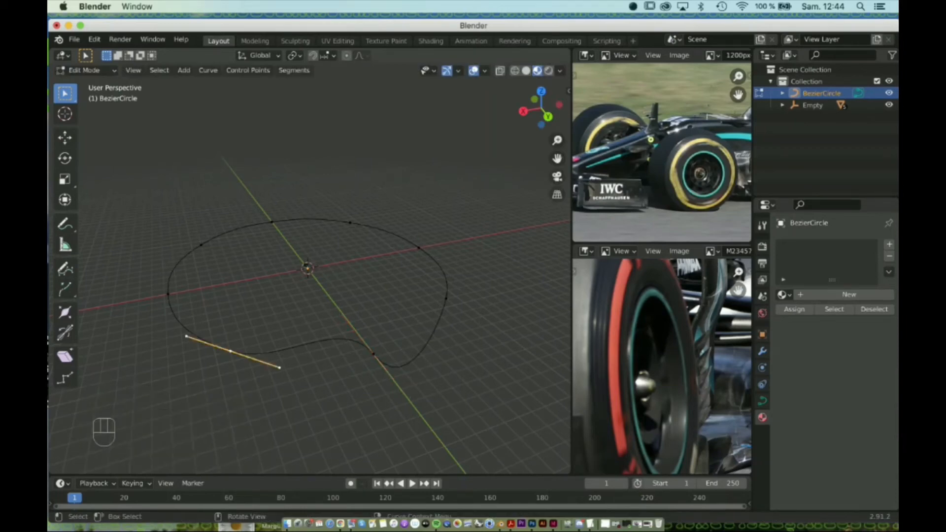
key(g)
click(230, 351)
click(186, 336)
key(g)
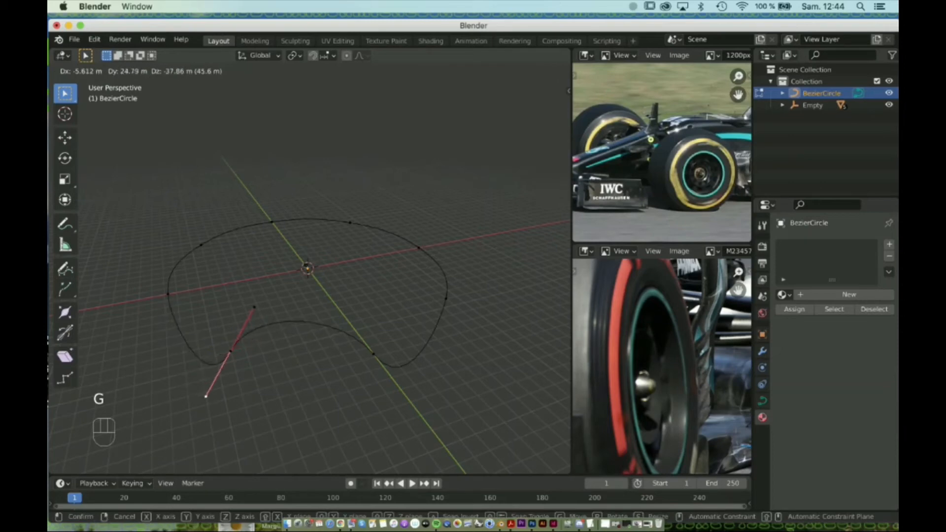
click(206, 396)
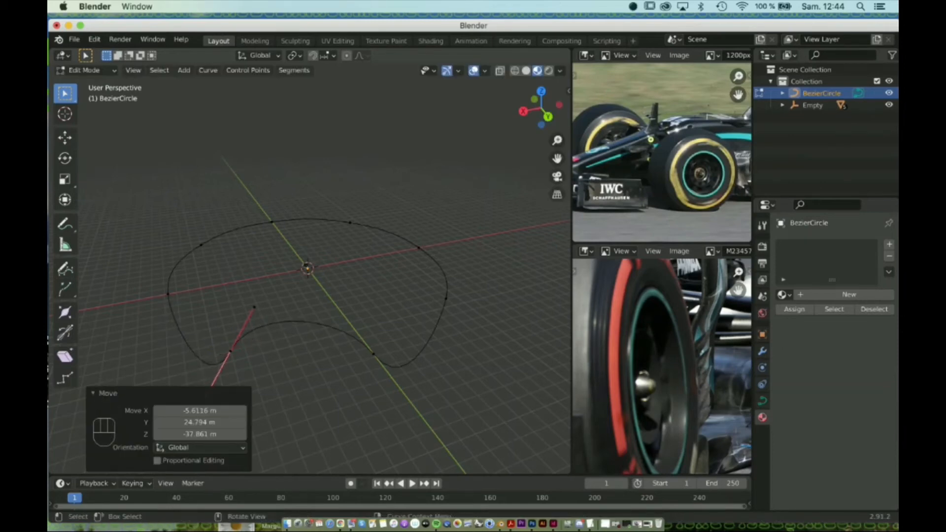
middle_drag(305, 345, 333, 335)
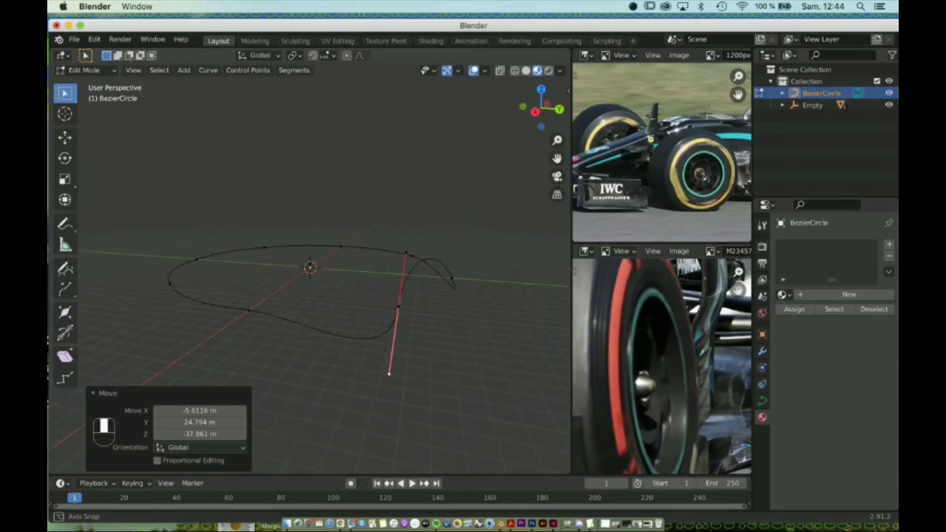
key(super+z)
key(super+z)
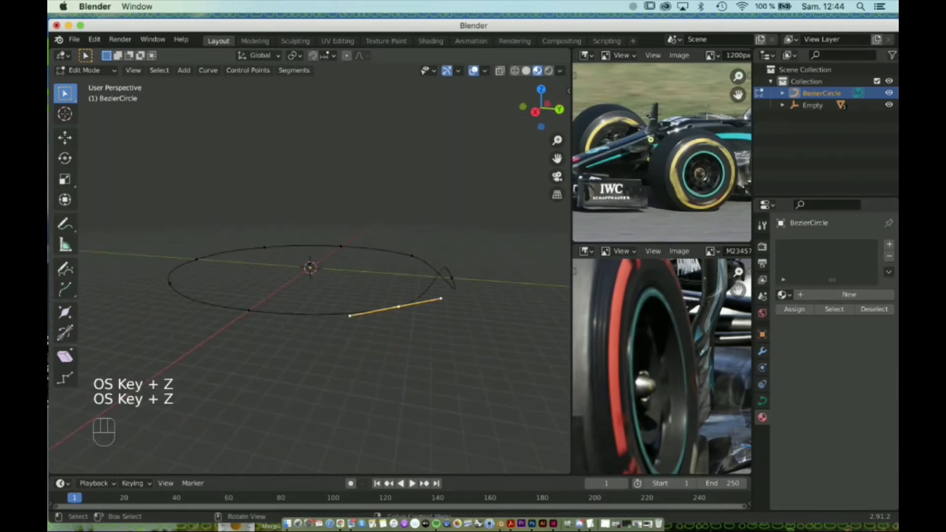
key(super+z)
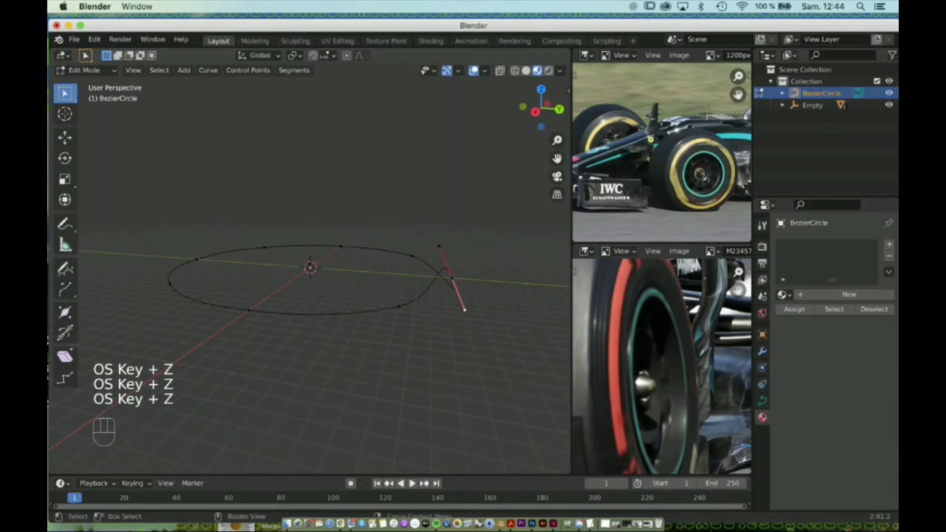
Move one handle of the curve point on the positive Y axis about 43 m in X and -39 m in Y, with Z locked.
middle_drag(345, 296, 262, 307)
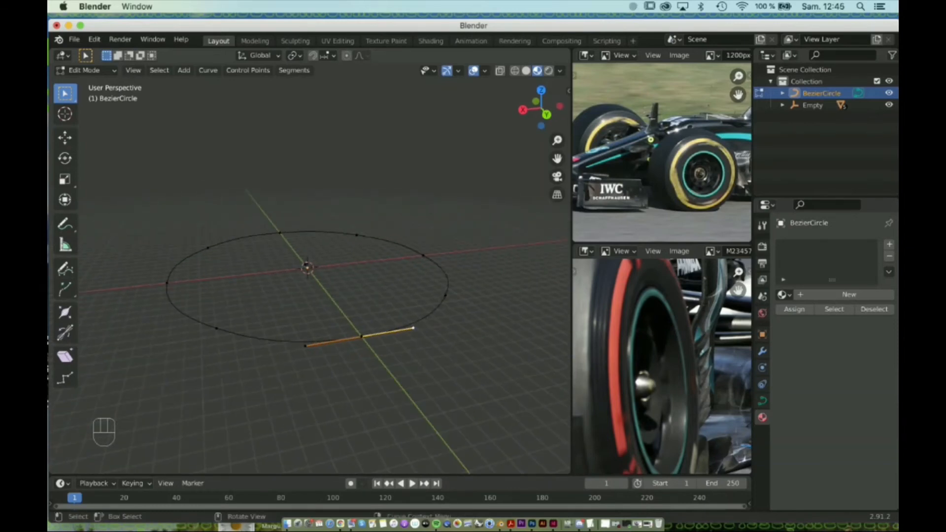
key(g)
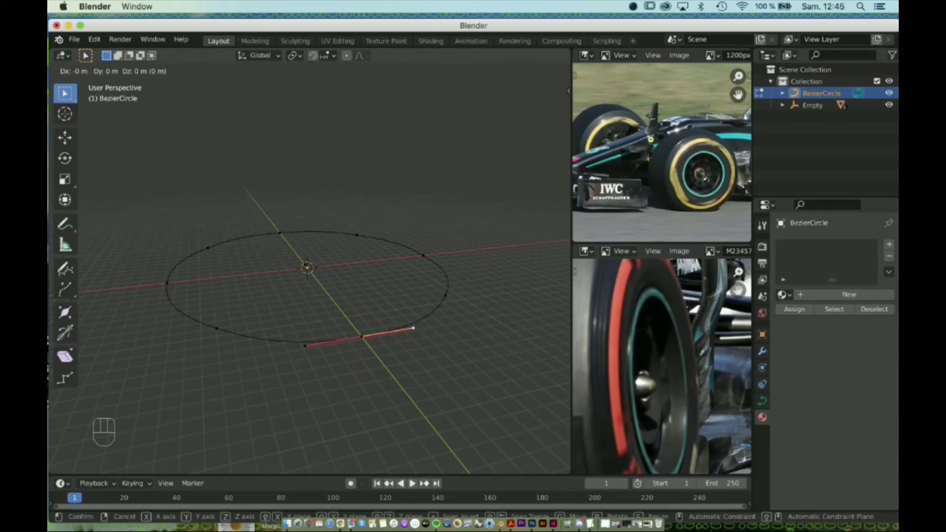
key(shift+z)
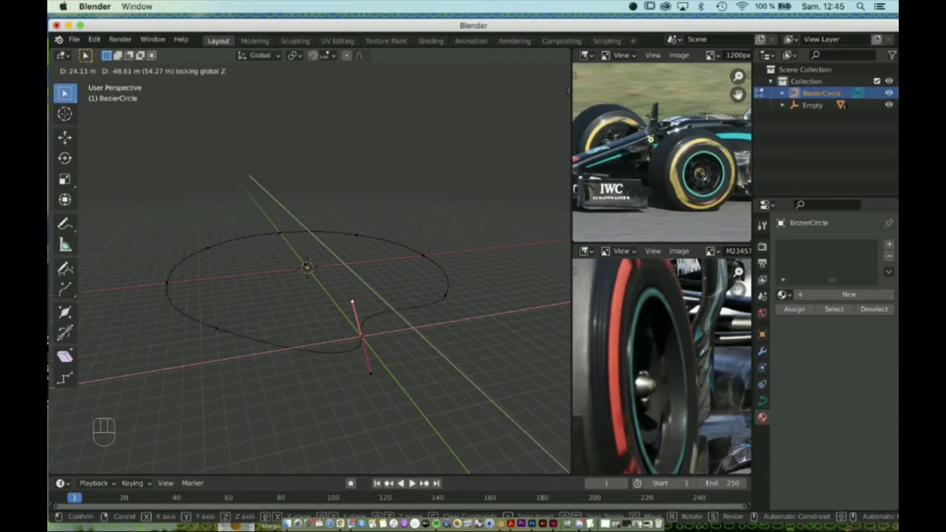
click(334, 310)
mouse_move(334, 310)
middle_down()
mouse_move(326, 241)
mouse_move(330, 306)
middle_up()
scroll(308, 276, down, 1)
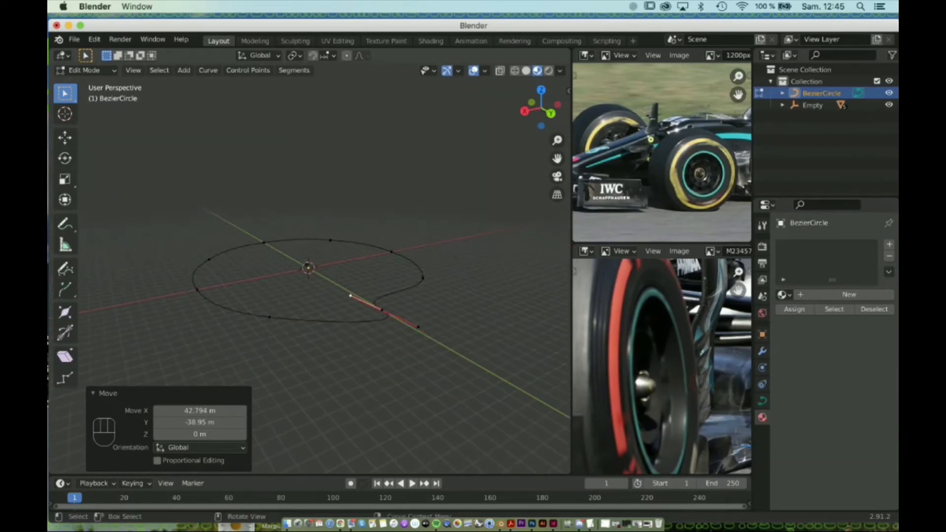
Move the curve's control point on the positive X axis within the horizontal plane, with Z locked.
click(197, 289)
key(g)
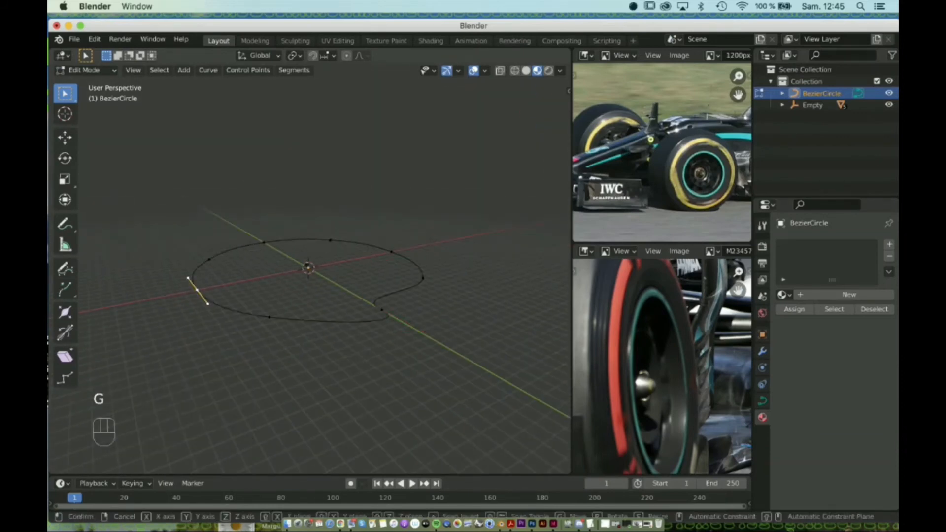
key(shift+z)
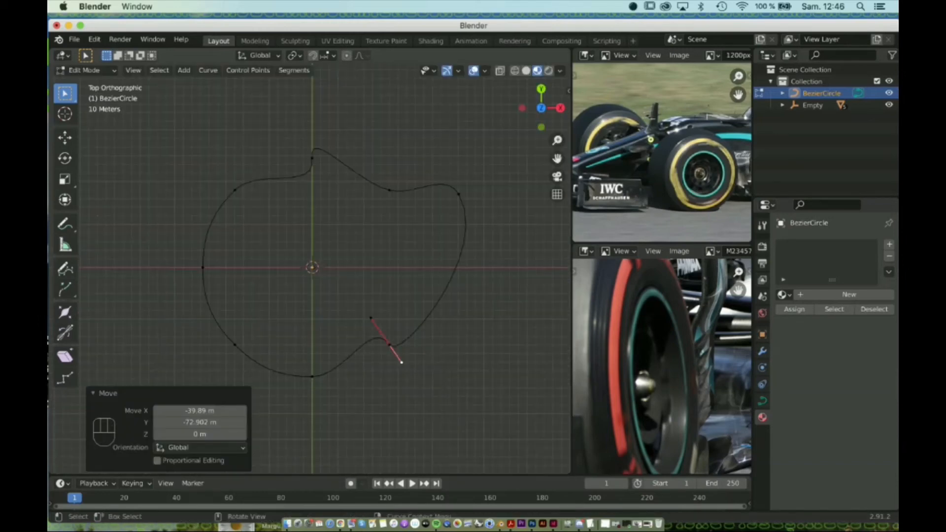
Extend the selected handle about 100 m in X and -54 m in Y, and shift its whole control point about 44 m in X and -24 m in Y.
key(g)
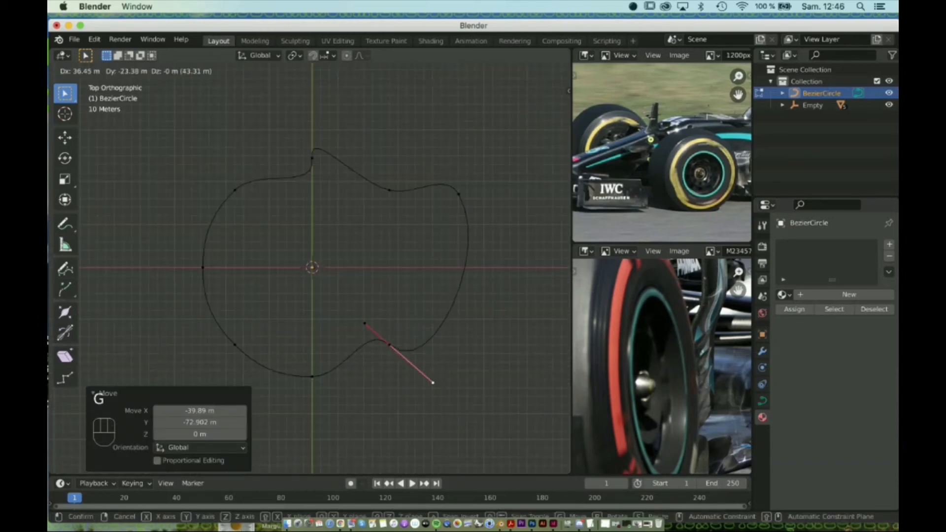
click(488, 409)
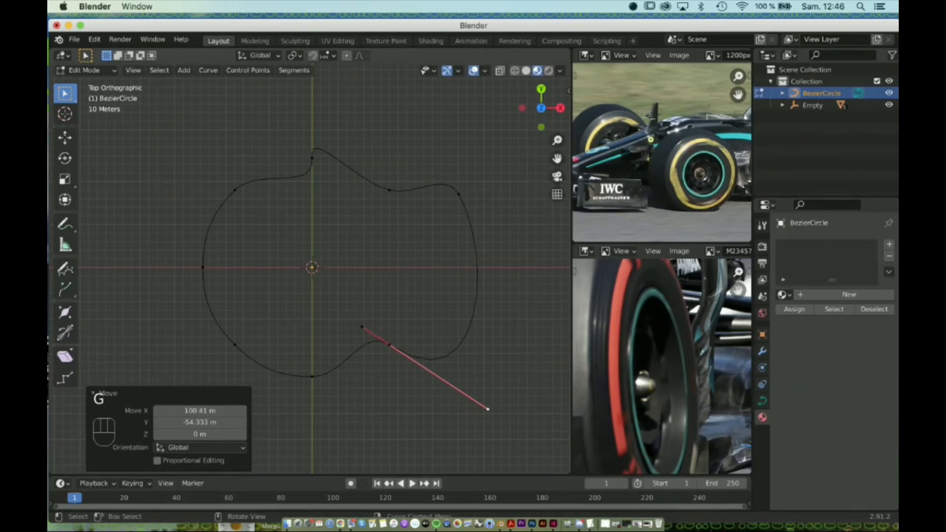
key(g)
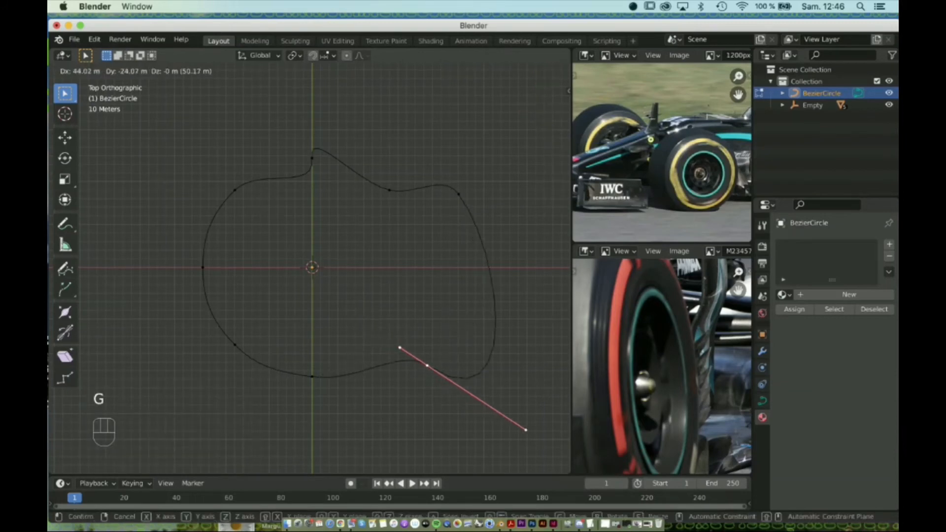
click(526, 430)
Shorten the same point's outer handle by moving it about -36 m in X and 26 m in Y, with Z locked.
click(526, 430)
key(g)
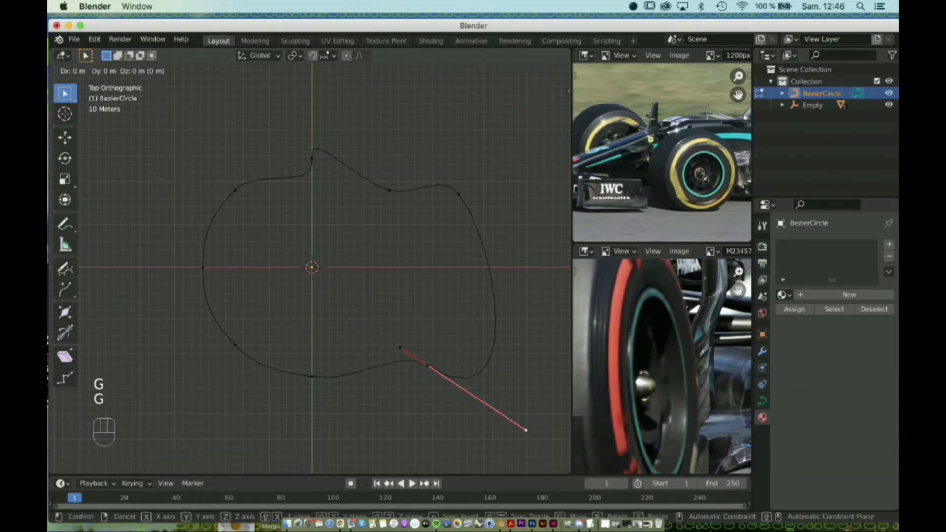
key(shift+z)
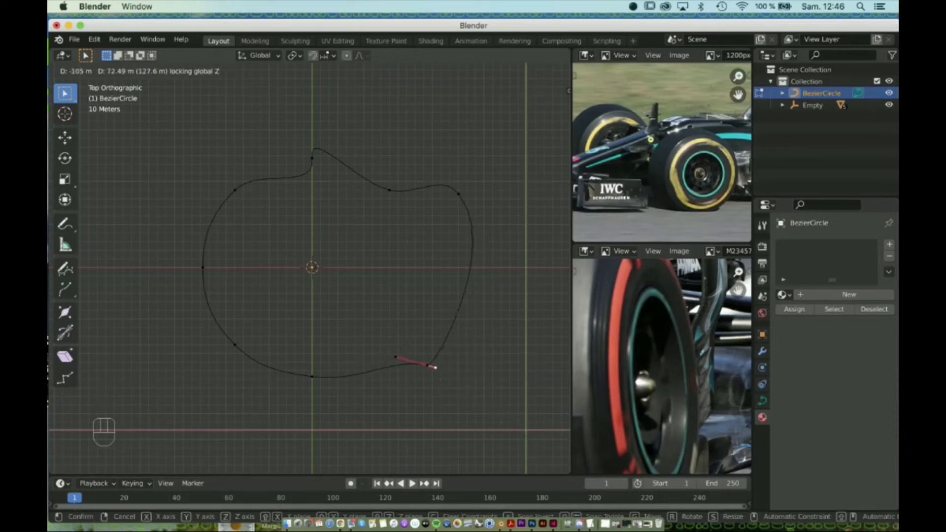
click(495, 407)
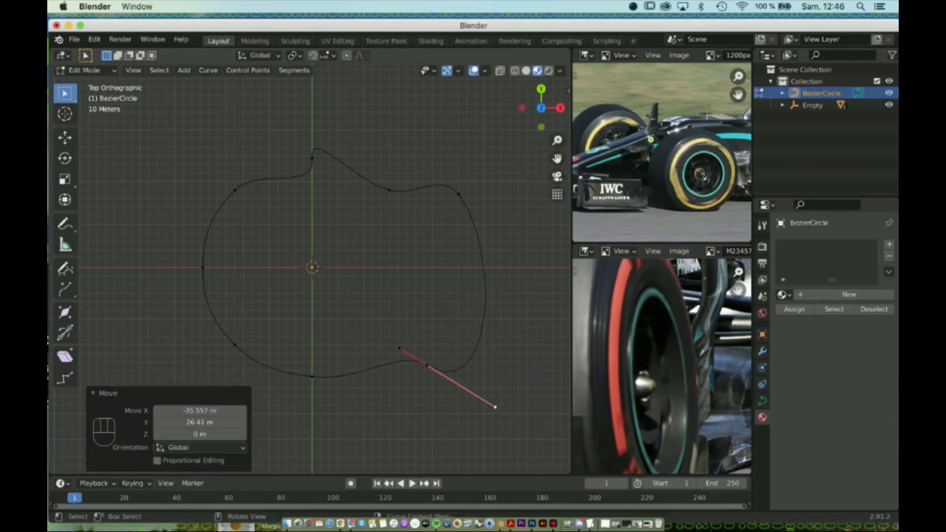
Move the control point in the negative X and negative Y quadrant about 133 m in X and 67 m in Y, and return to Object Mode.
click(235, 344)
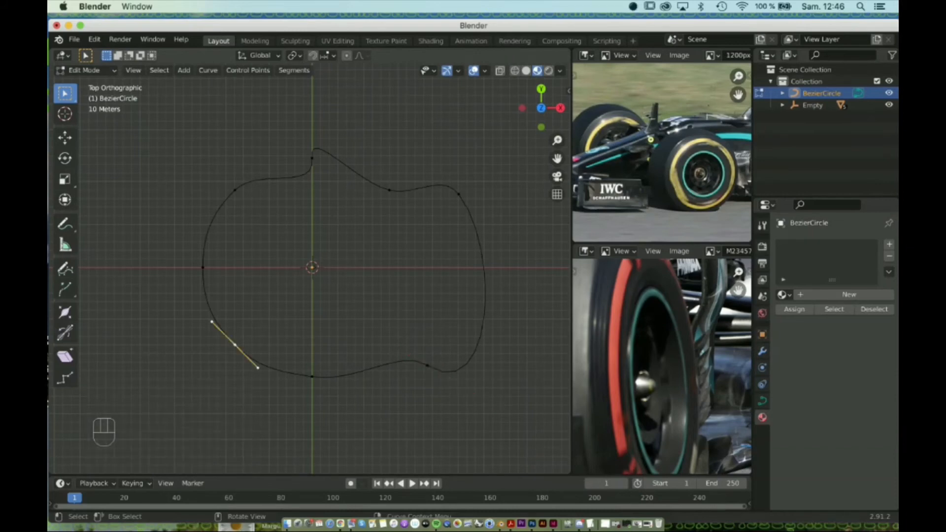
key(g)
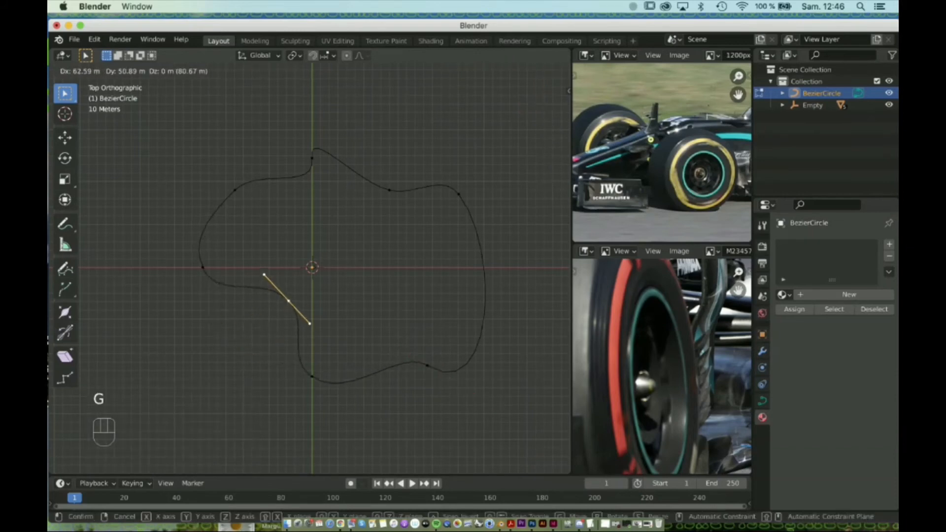
click(349, 287)
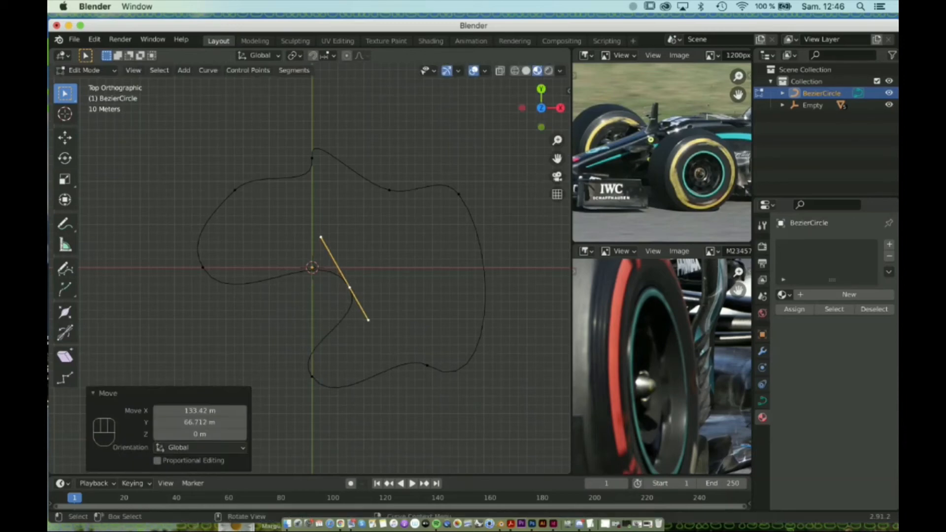
middle_drag(349, 287, 217, 274)
click(85, 70)
click(91, 84)
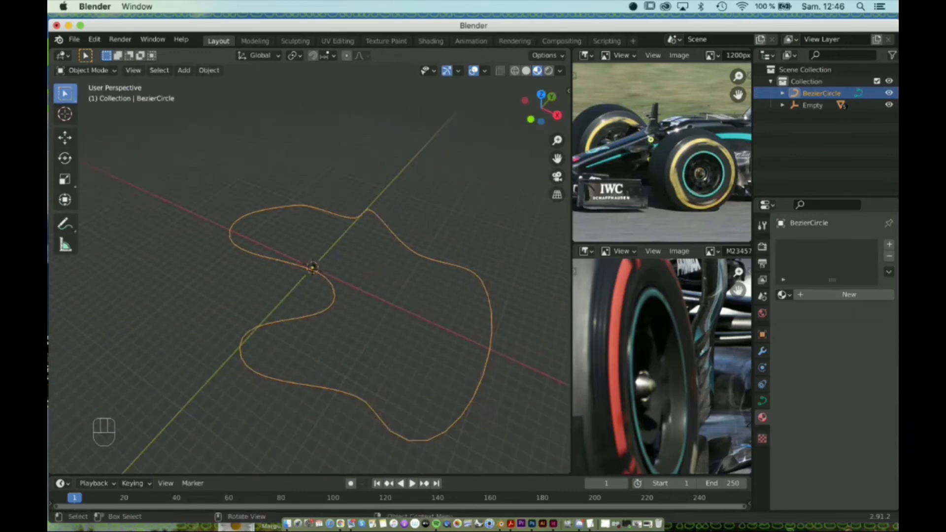
Parent the car's Empty to the Bezier circle using the Follow Path option.
scroll(313, 267, up, 4)
click(318, 264)
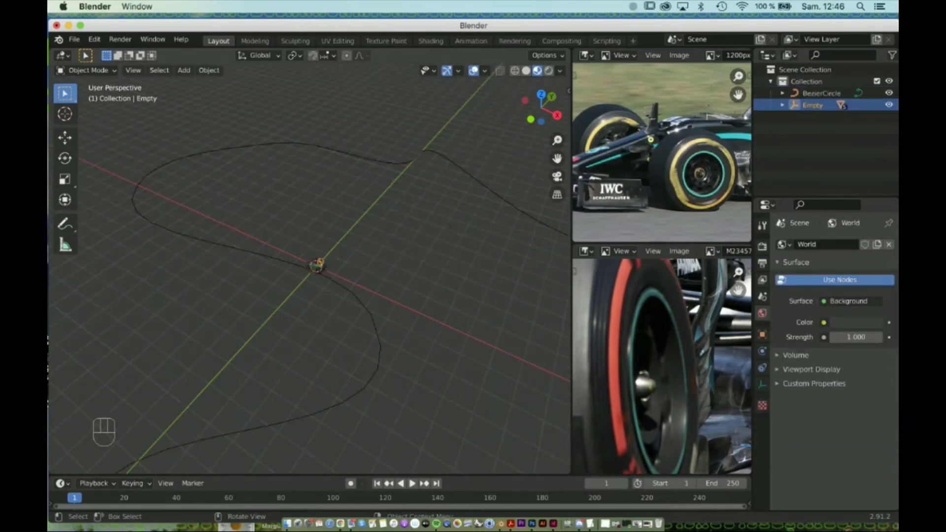
scroll(318, 266, up, 3)
scroll(320, 266, up, 2)
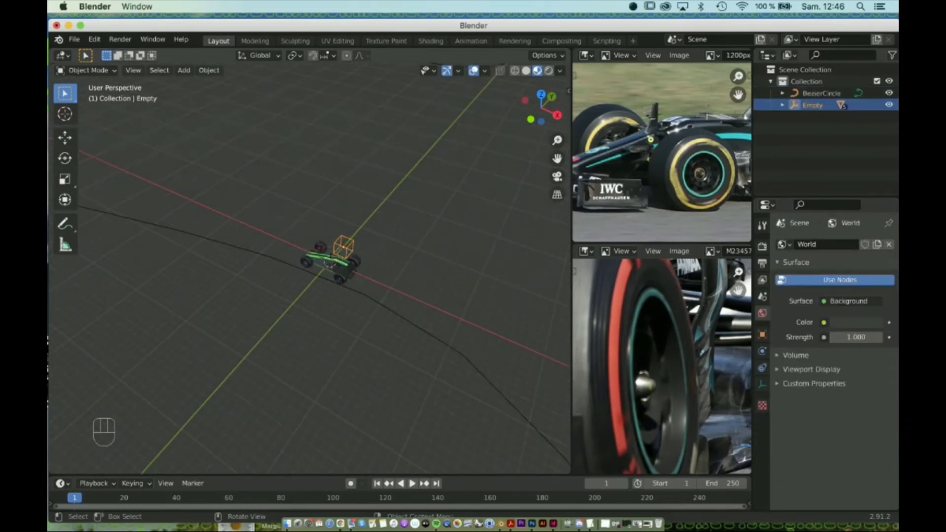
middle_drag(325, 264, 389, 223)
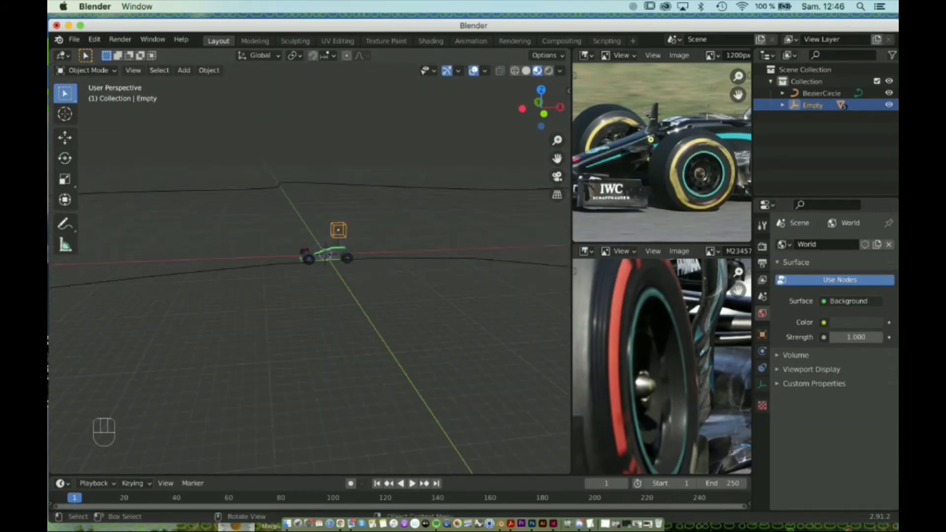
middle_drag(315, 261, 288, 240)
click(344, 240)
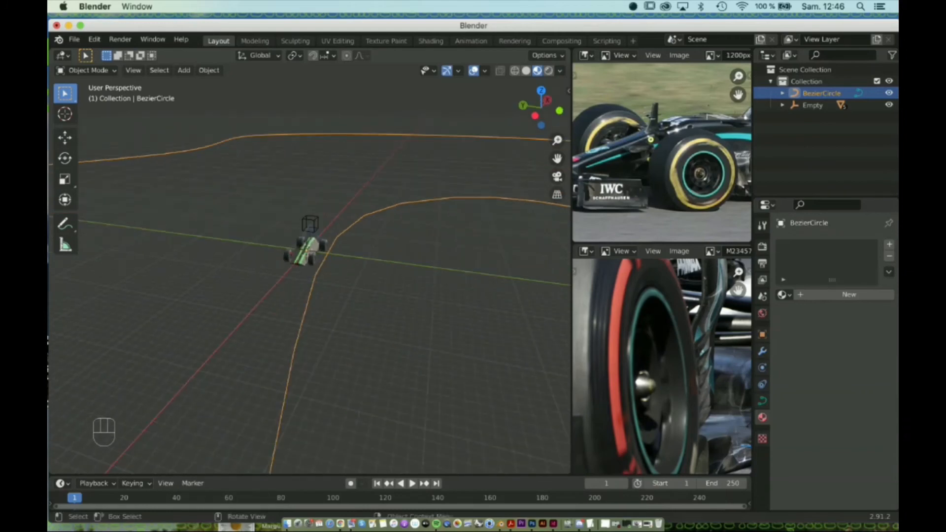
click(309, 224)
shift+click(336, 237)
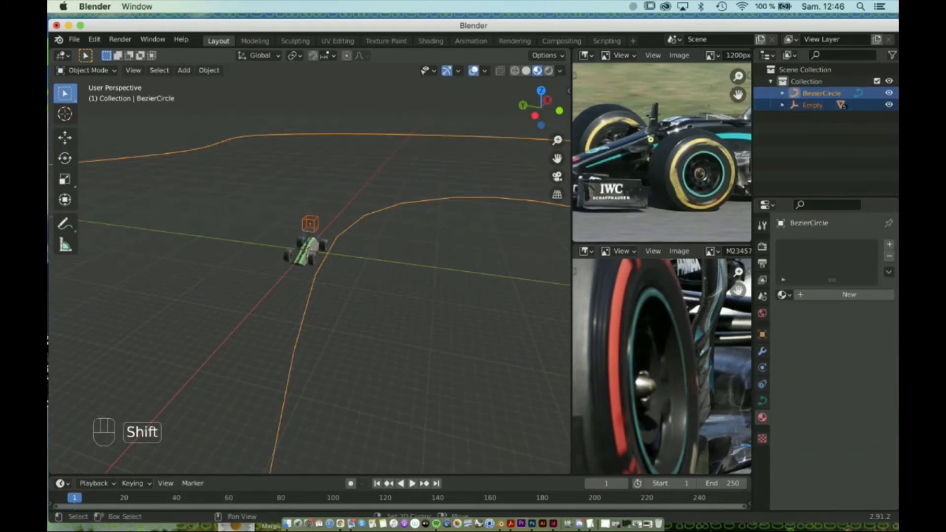
key(ctrl+p)
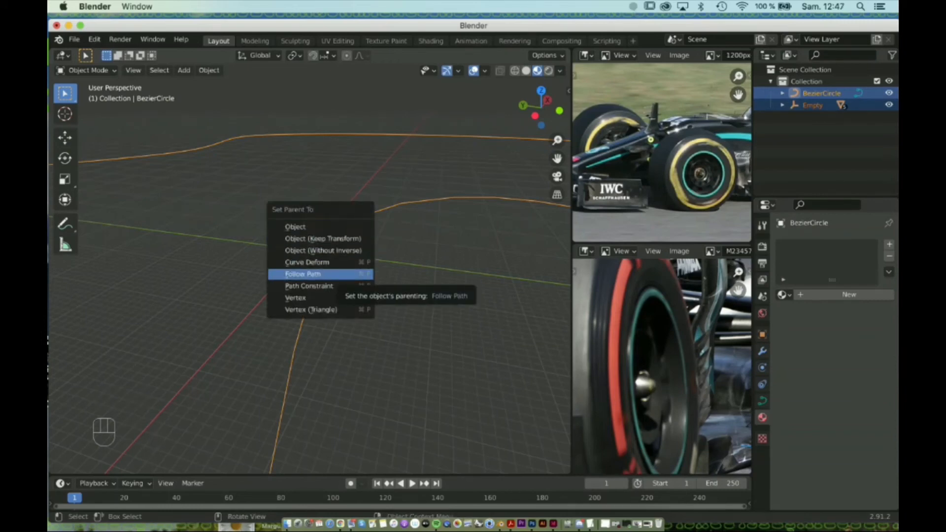
click(303, 274)
Select only the Bezier circle and switch it to Edit Mode with the curve section near the car in view.
middle_drag(303, 274, 374, 268)
scroll(315, 256, up, 3)
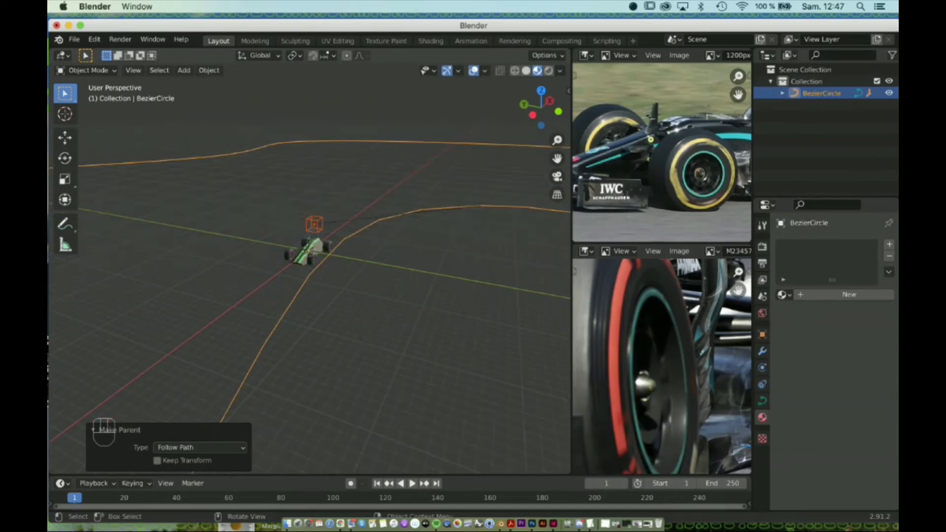
click(343, 240)
scroll(311, 251, down, 2)
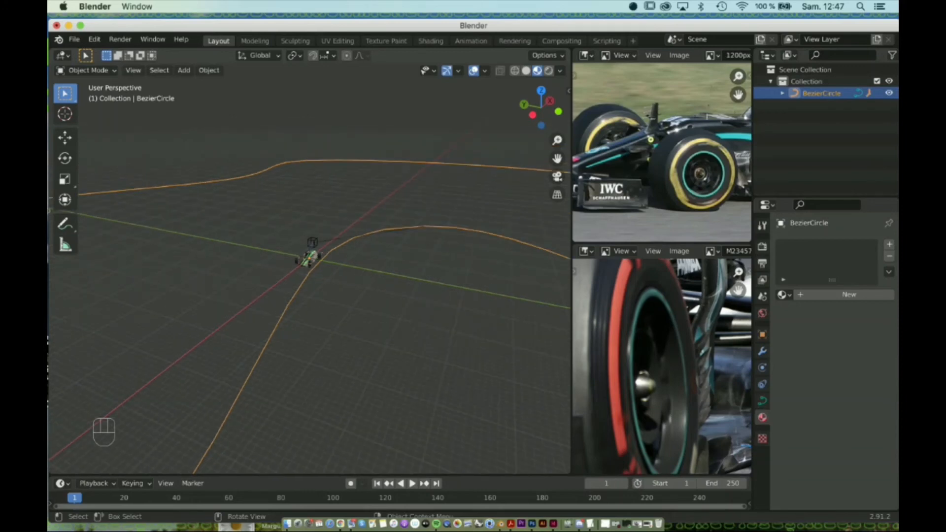
click(86, 70)
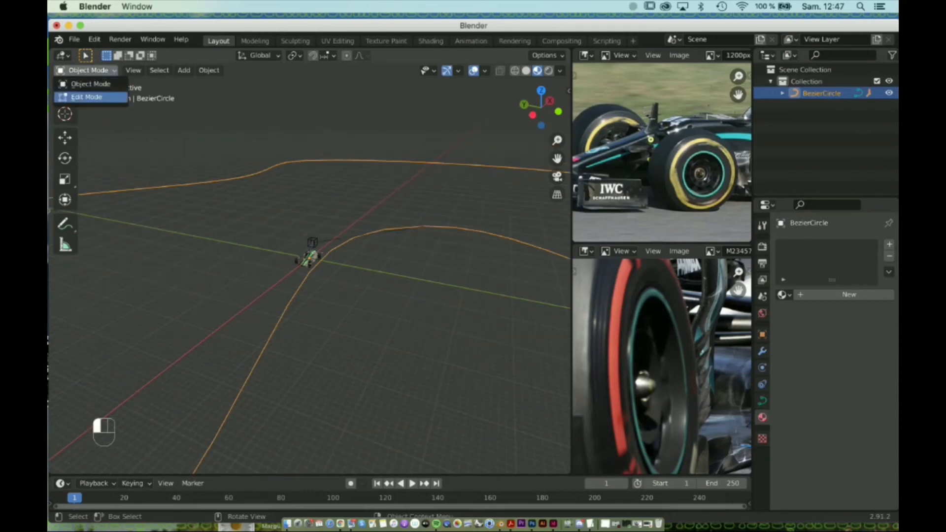
click(86, 97)
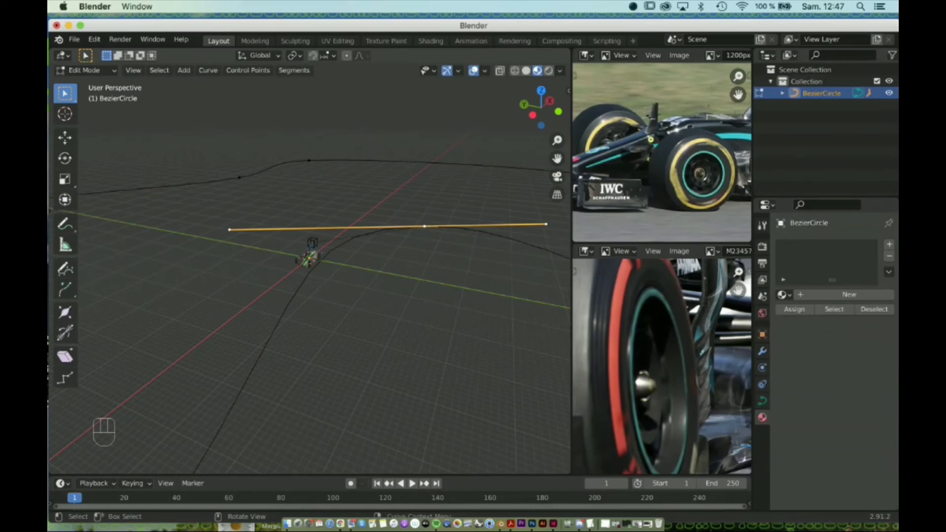
scroll(309, 268, up, 3)
shift+middle_drag(309, 269, 165, 328)
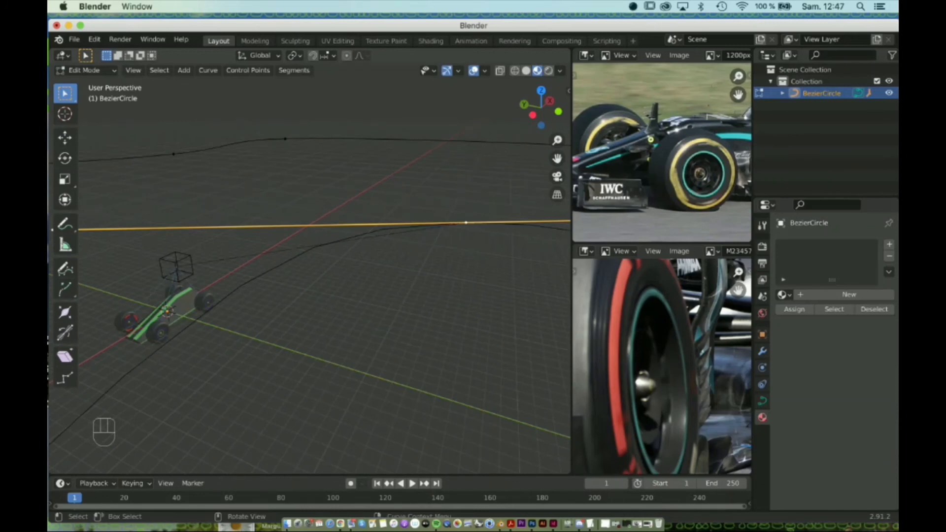
Snap the 3D cursor to the selected Bezier circle control point, and in Object Mode snap the car's Empty to the cursor.
key(shift+s)
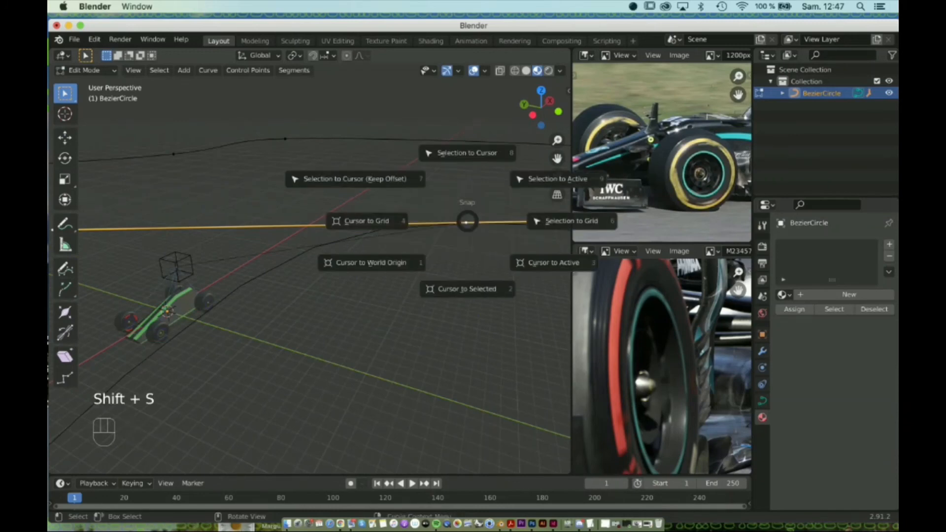
click(467, 288)
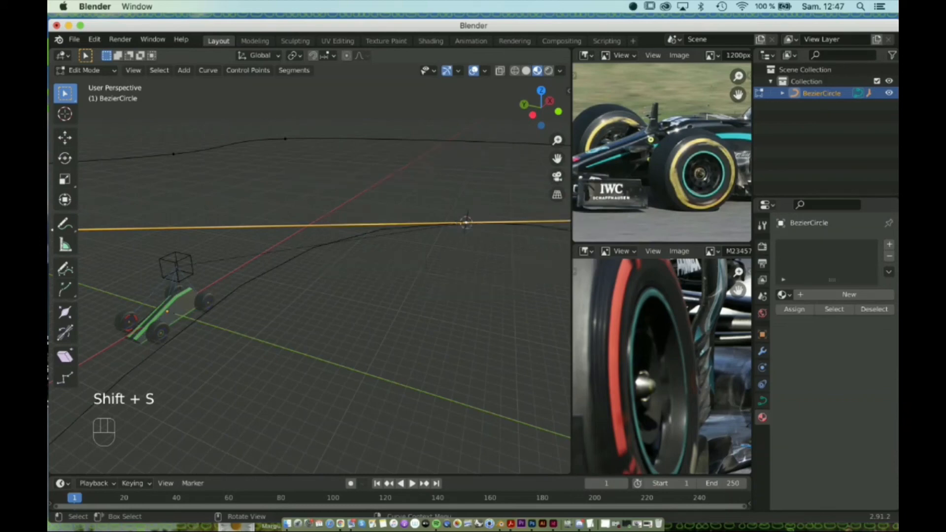
key(Tab)
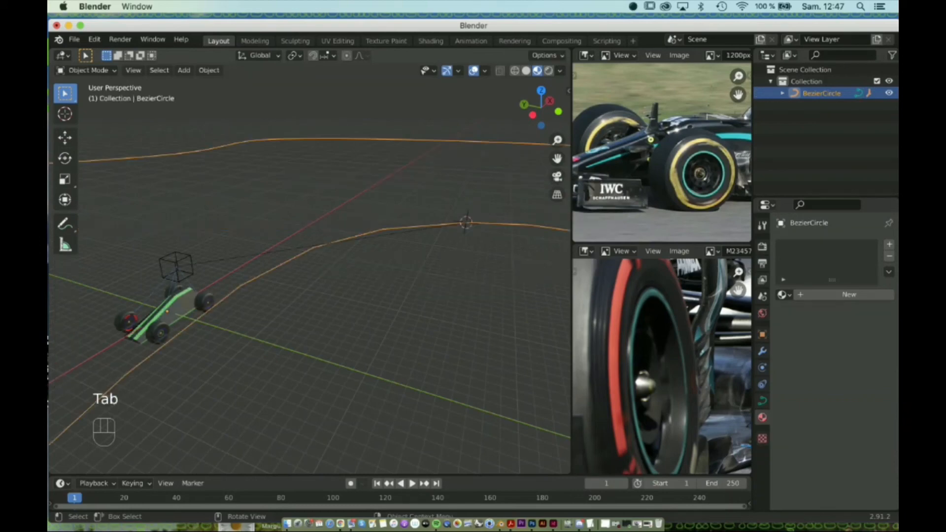
click(176, 266)
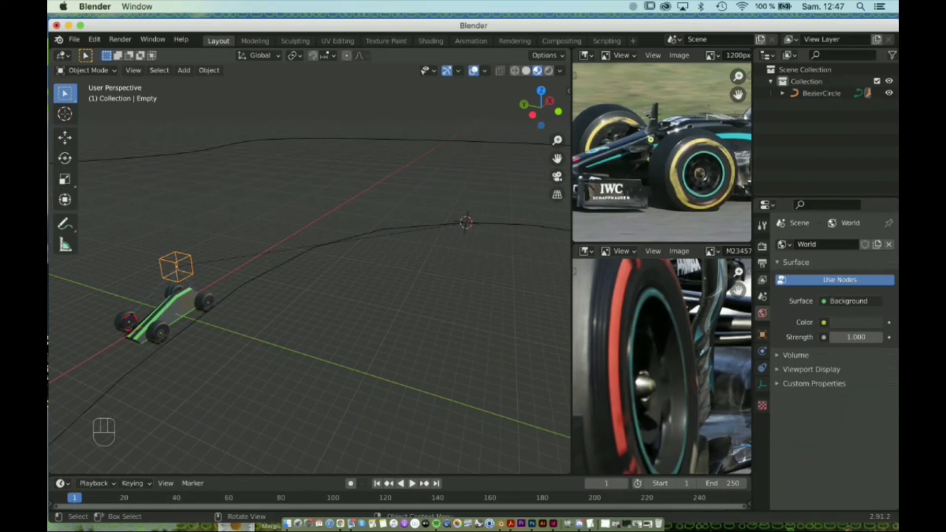
key(shift+s)
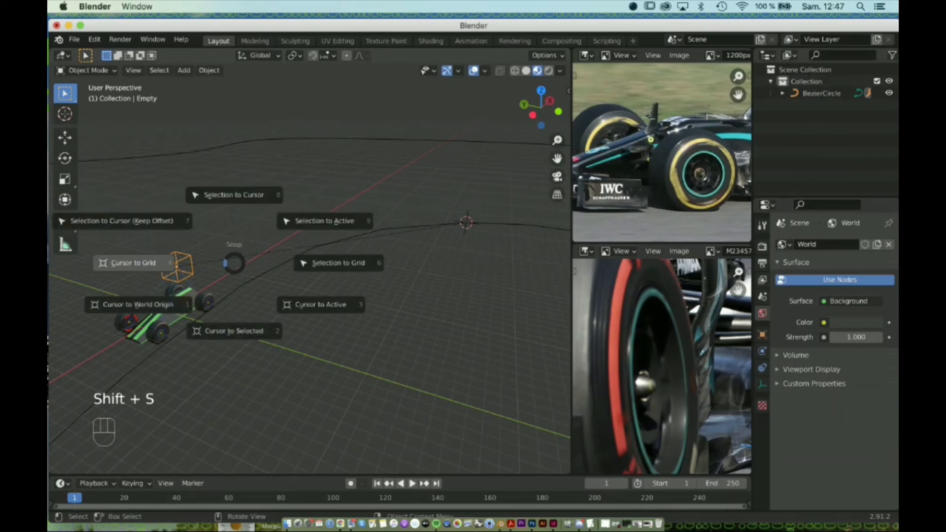
click(234, 194)
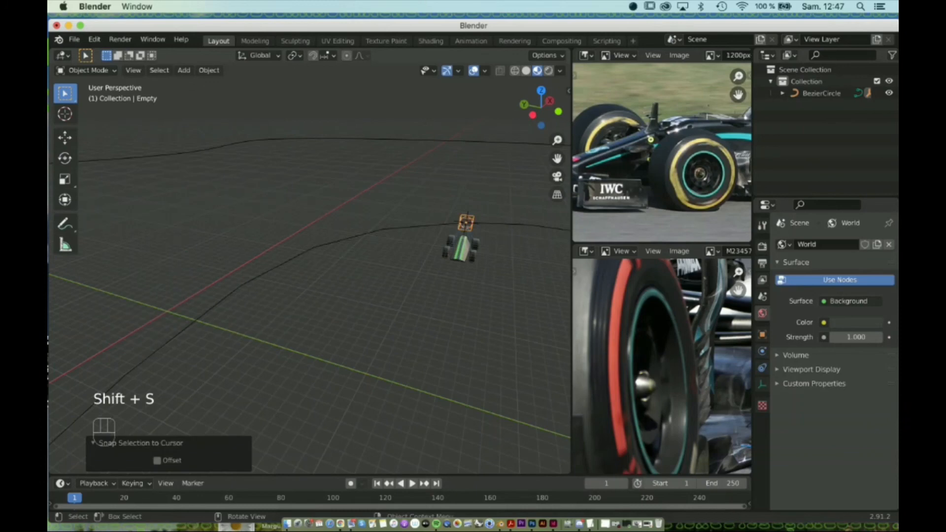
Raise the Empty with its car about 4.62 m along Z so the wheels sit near the path.
middle_drag(316, 296, 439, 273)
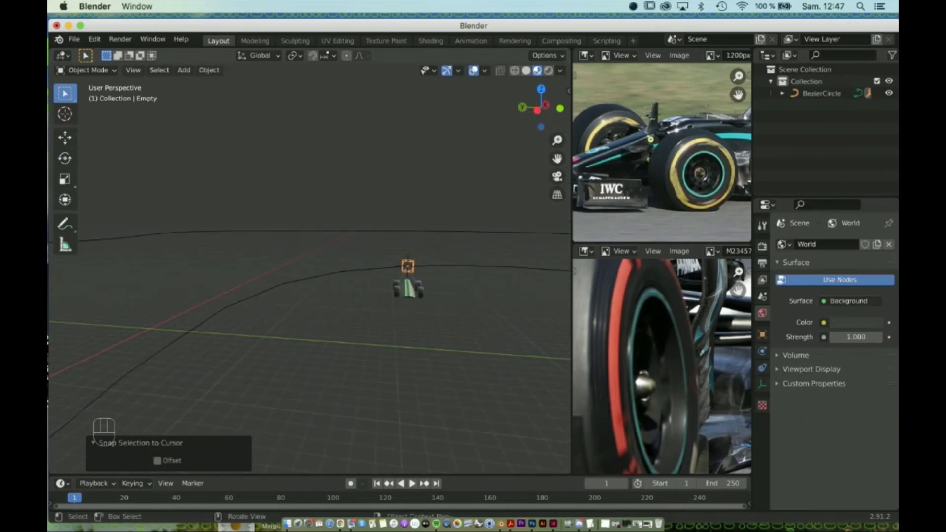
key(g)
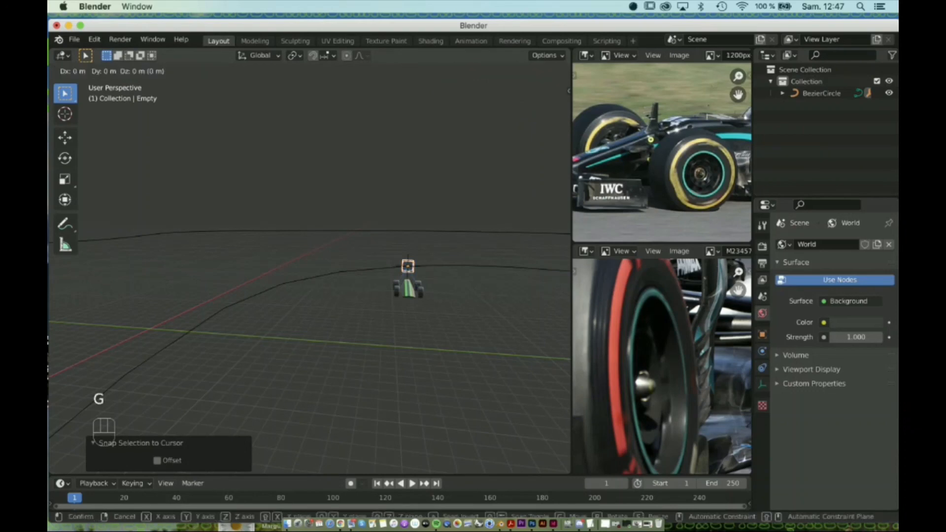
key(z)
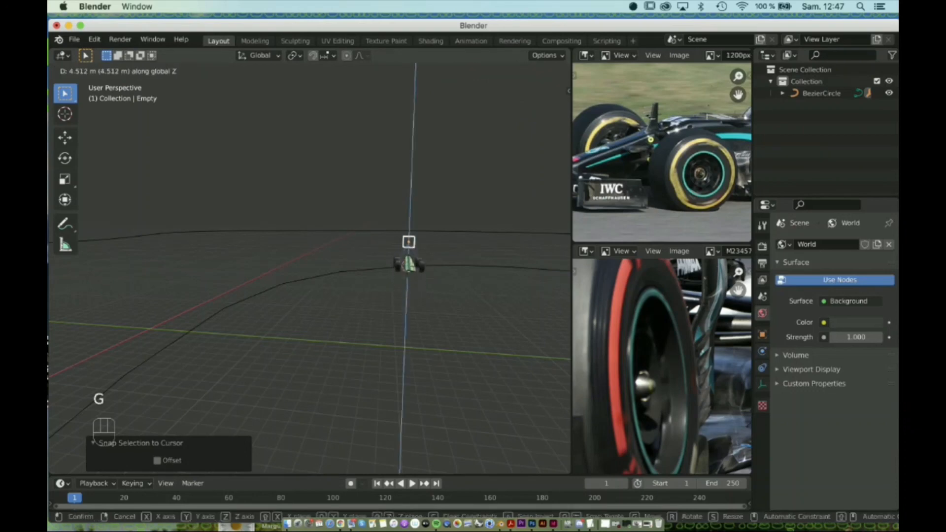
key(Return)
In the front view, raise the Empty a further 0.22 m or so along Z to fine-tune the car's height on the ground line.
key(KP_1)
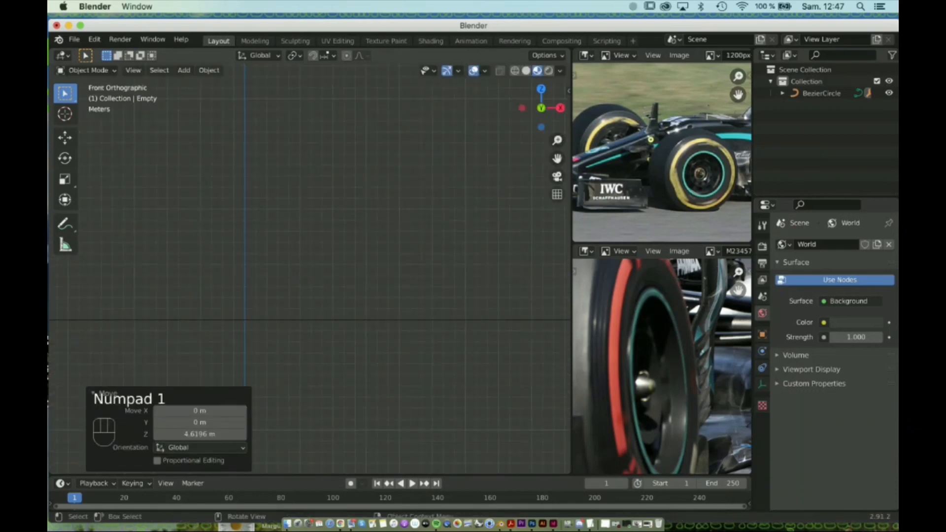
scroll(309, 269, down, 6)
shift+middle_drag(309, 268, 235, 263)
scroll(309, 269, up, 5)
shift+middle_drag(310, 268, 180, 258)
scroll(235, 263, up, 2)
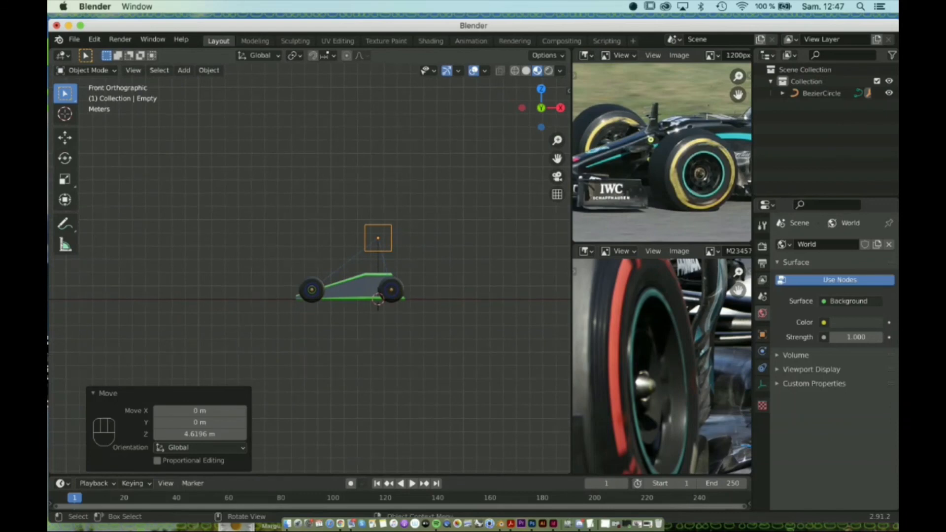
key(g)
key(z)
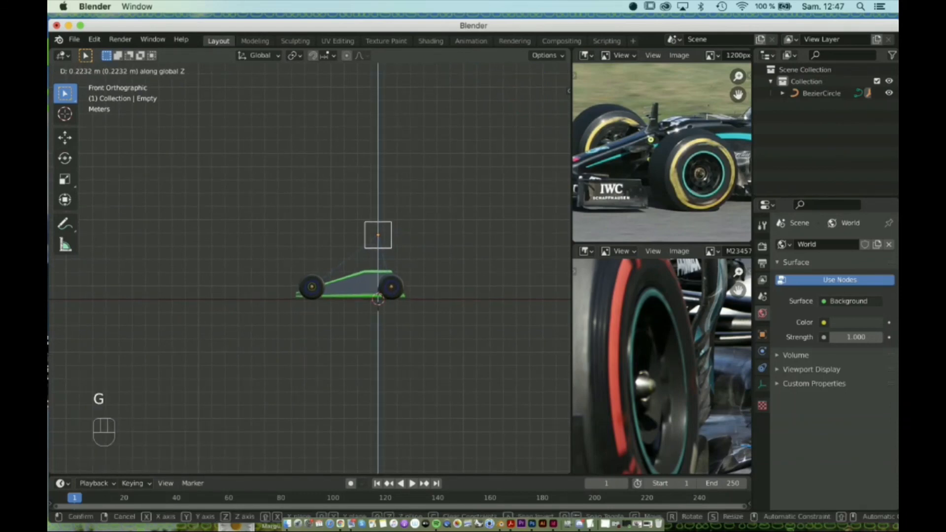
key(Return)
In the top view, rotate the Empty about -49.2° around Z to align the car with the curve's direction.
middle_drag(309, 268, 365, 288)
scroll(310, 268, down, 6)
scroll(310, 268, down, 1)
scroll(364, 288, up, 3)
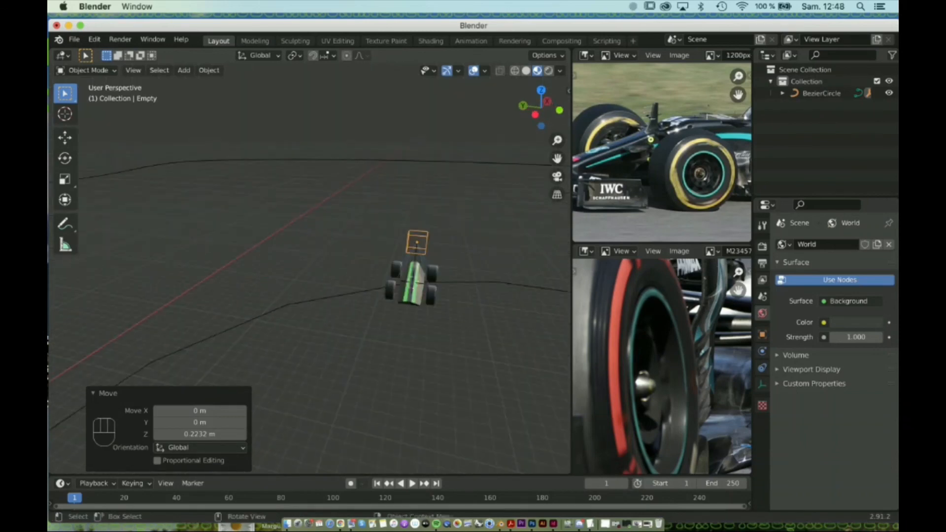
key(KP_7)
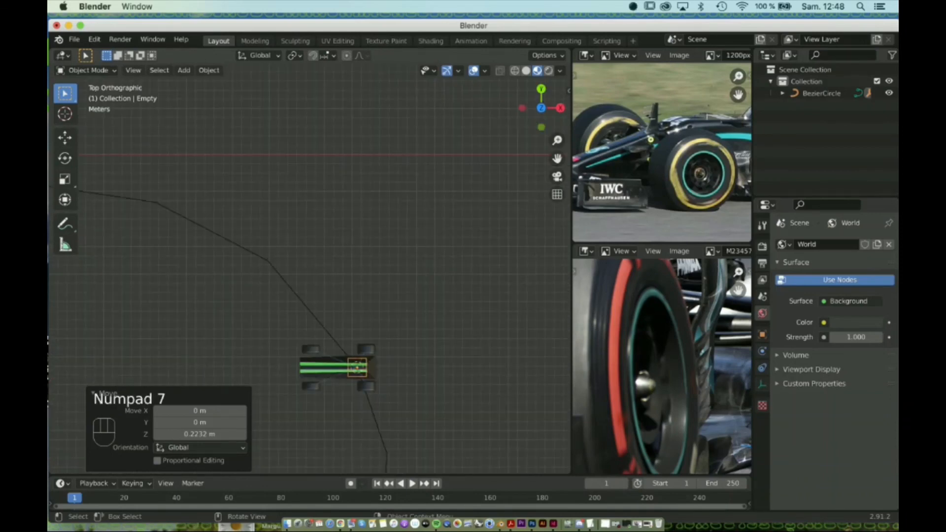
key(r)
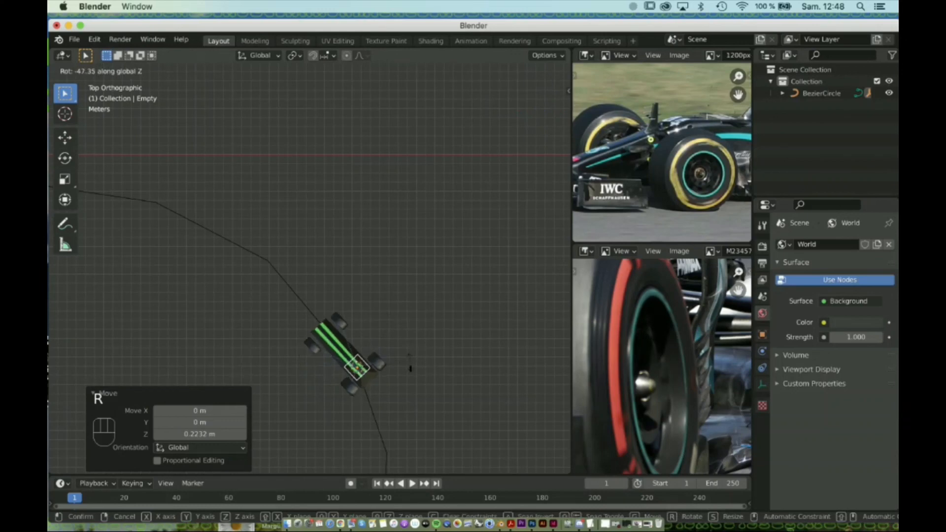
click(409, 366)
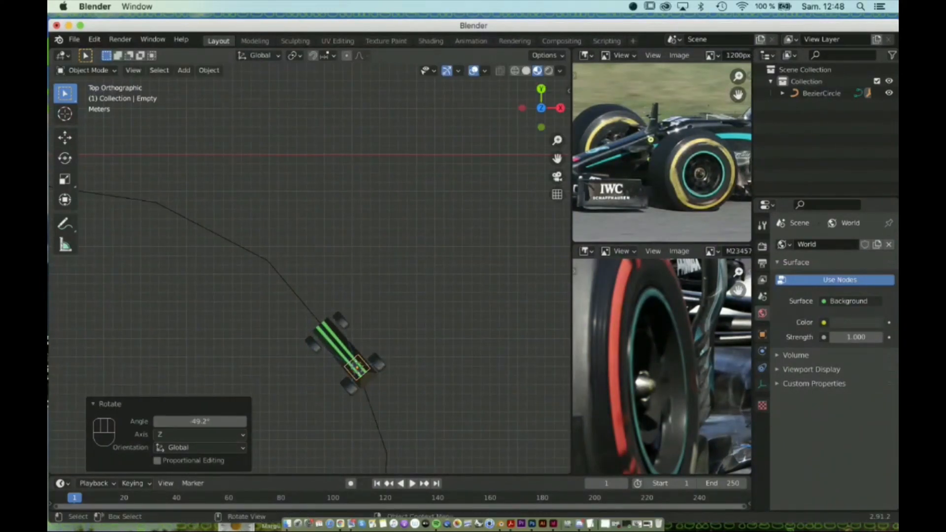
Play the animation from a low viewpoint to check how the car travels along the path.
middle_drag(408, 367, 362, 290)
middle_drag(310, 268, 310, 298)
scroll(309, 269, down, 4)
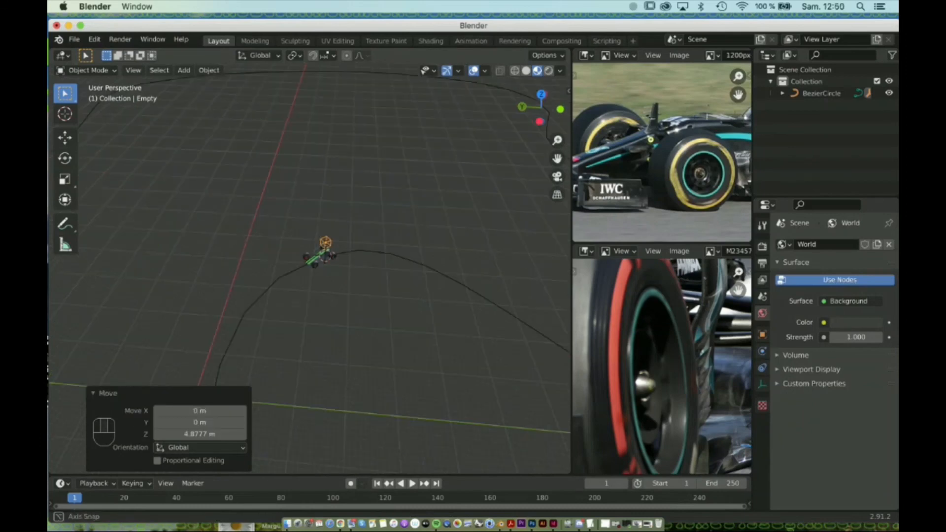
middle_drag(315, 269, 309, 252)
key(space)
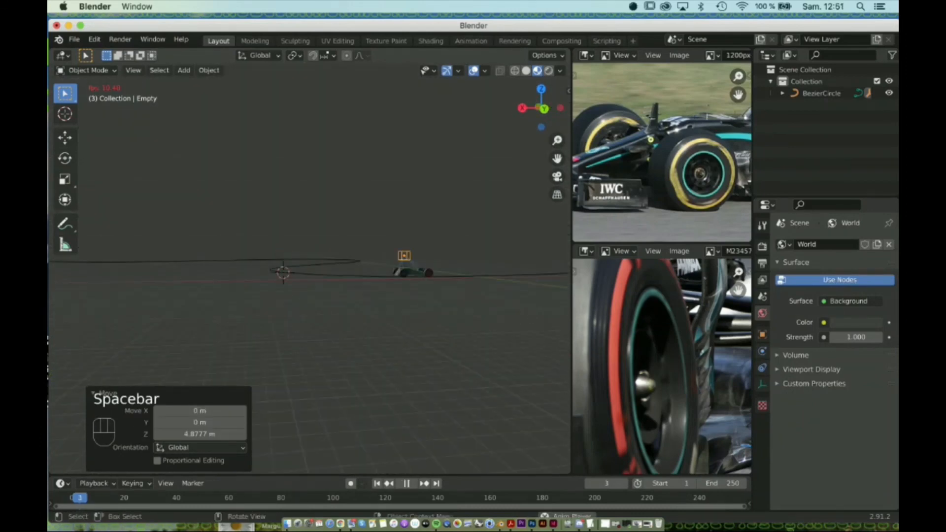